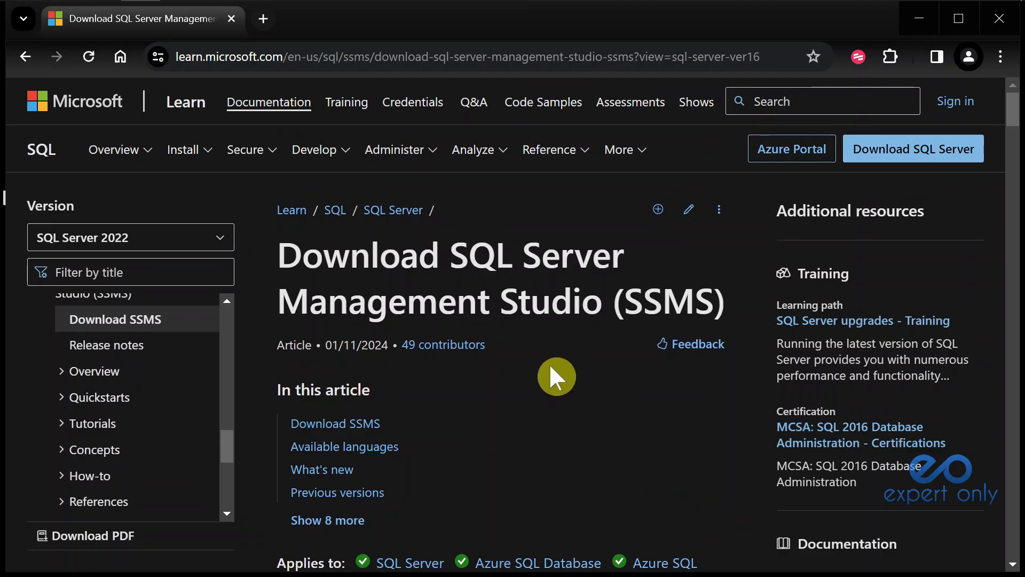
# Step: Open the Previous SSMS releases list from the Previous versions section of the SSMS download article
pyautogui.scroll(-5, 550, 367)
pyautogui.scroll(-8, 550, 368)
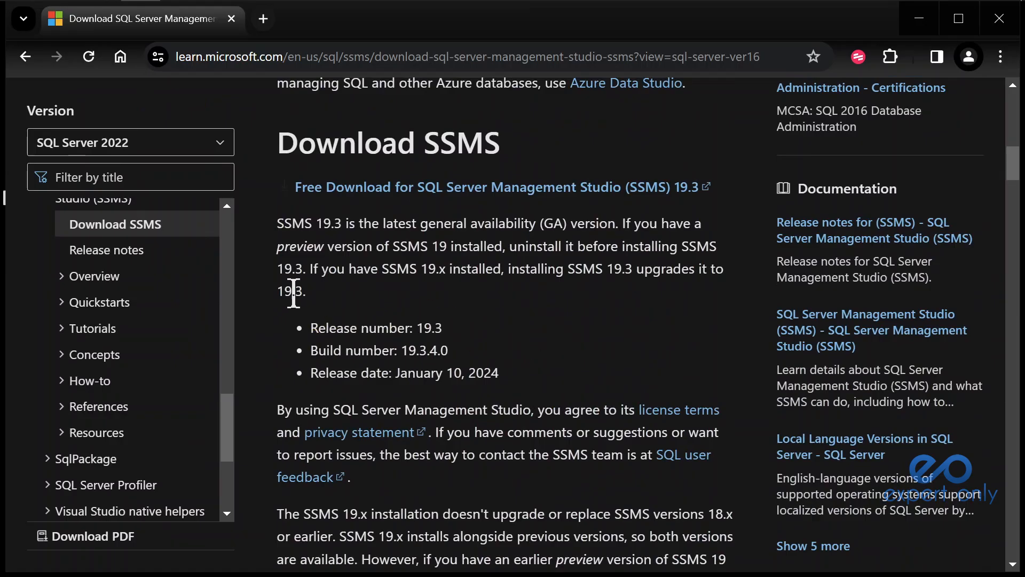
pyautogui.scroll(-10, 556, 347)
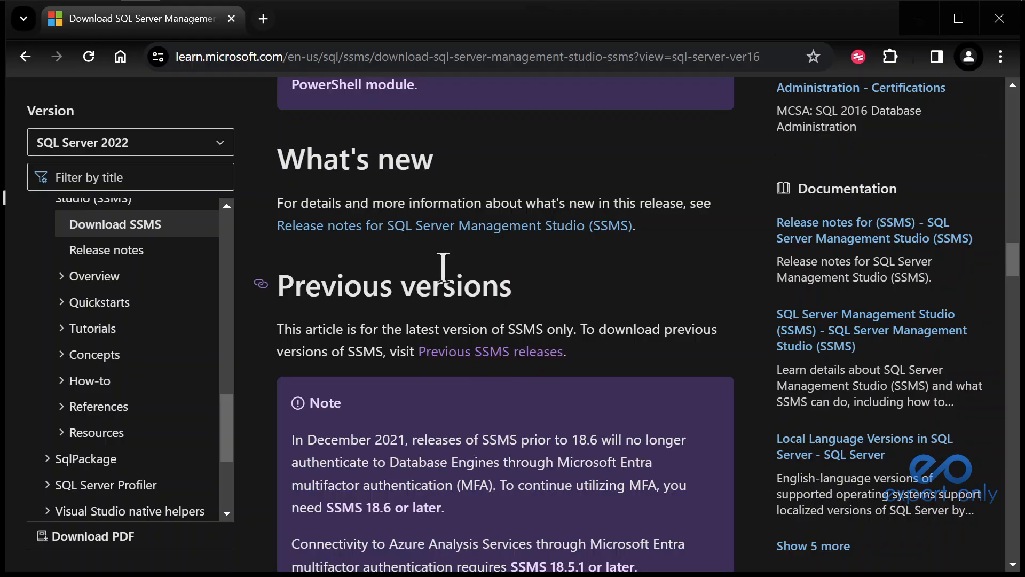
pyautogui.doubleClick(436, 290)
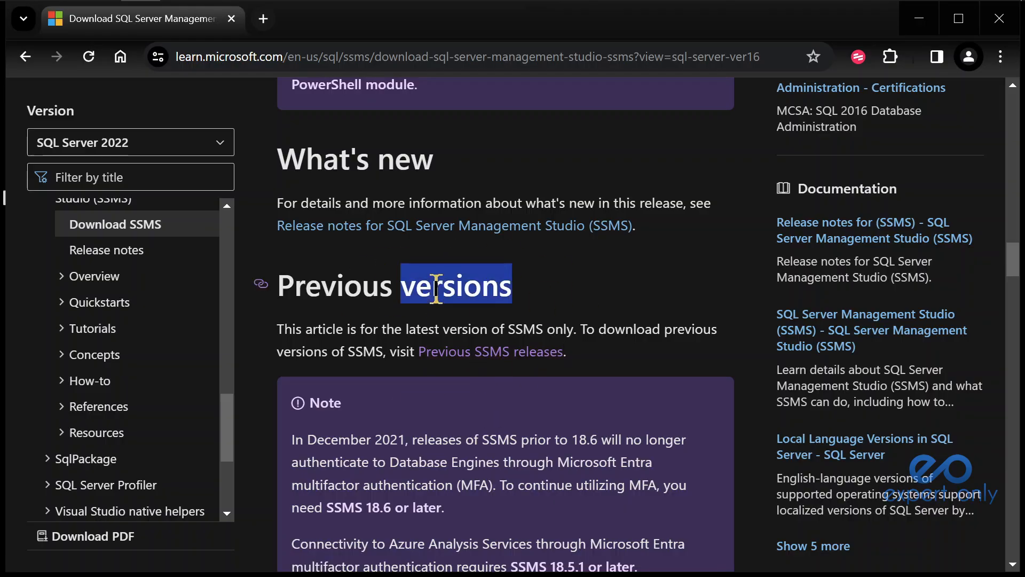
pyautogui.tripleClick(436, 290)
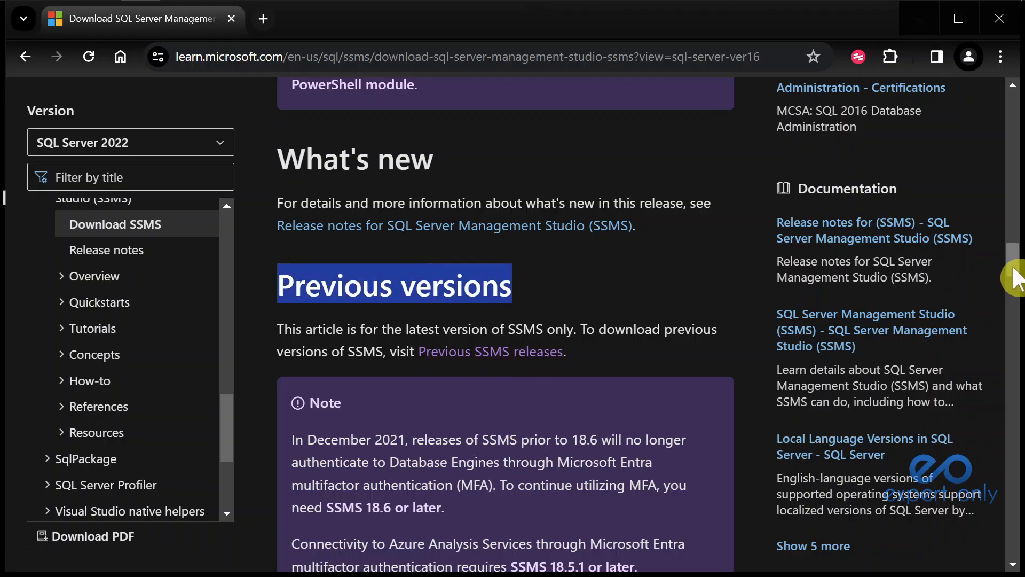
pyautogui.moveTo(1013, 274); pyautogui.dragTo(1013, 103)
pyautogui.scroll(-2, 587, 345)
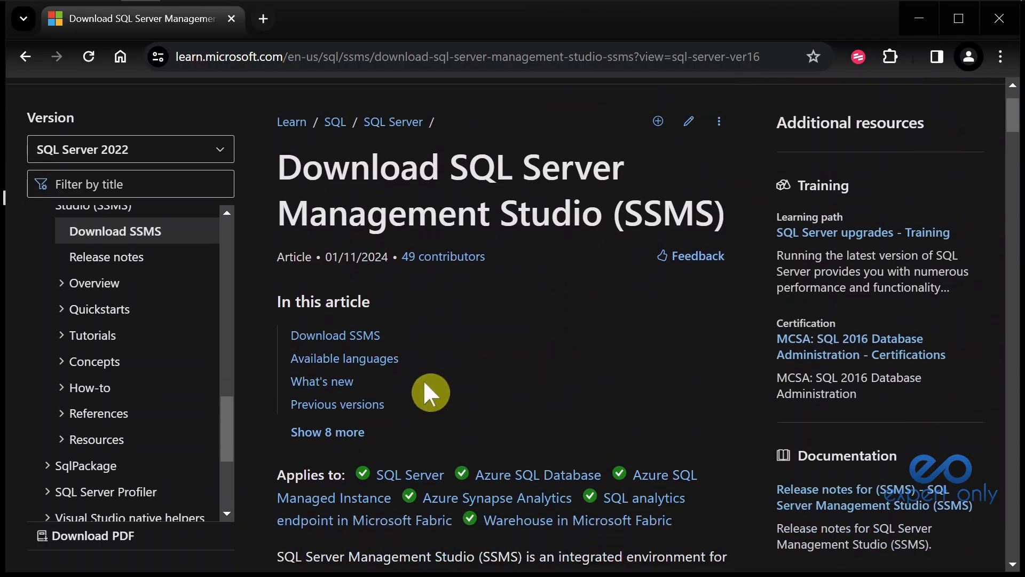
pyautogui.click(337, 405)
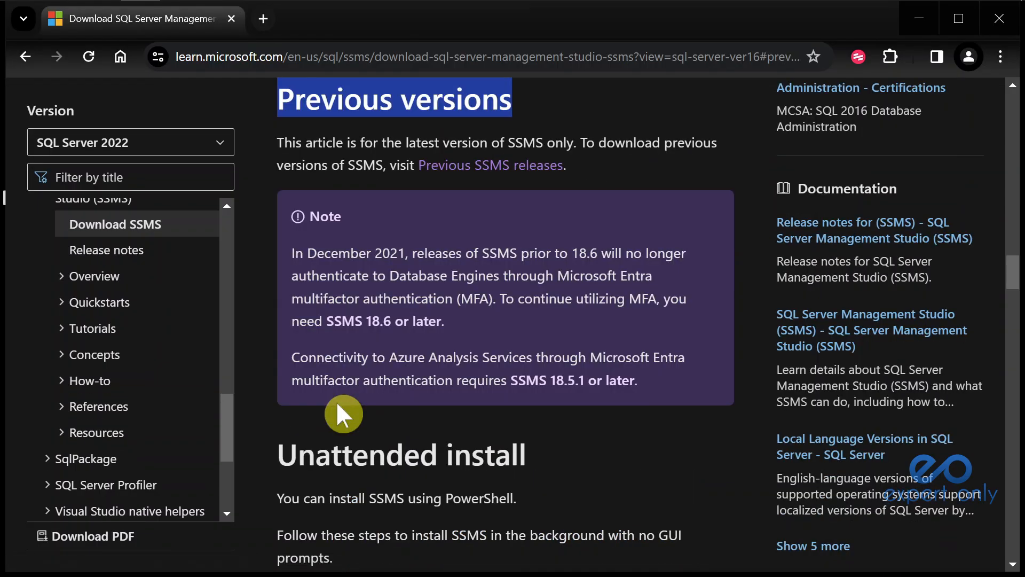
pyautogui.scroll(3, 398, 384)
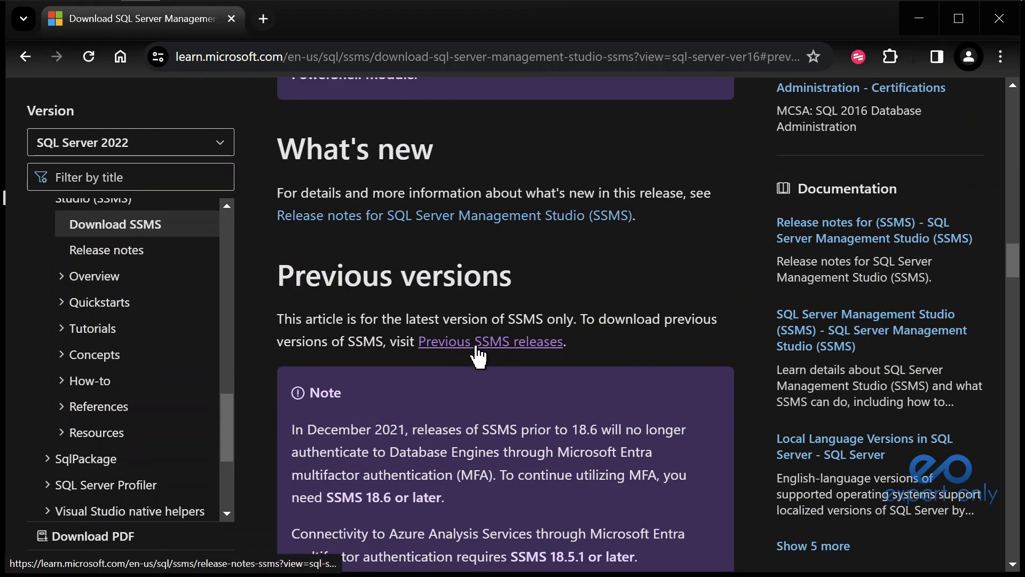
pyautogui.click(499, 341)
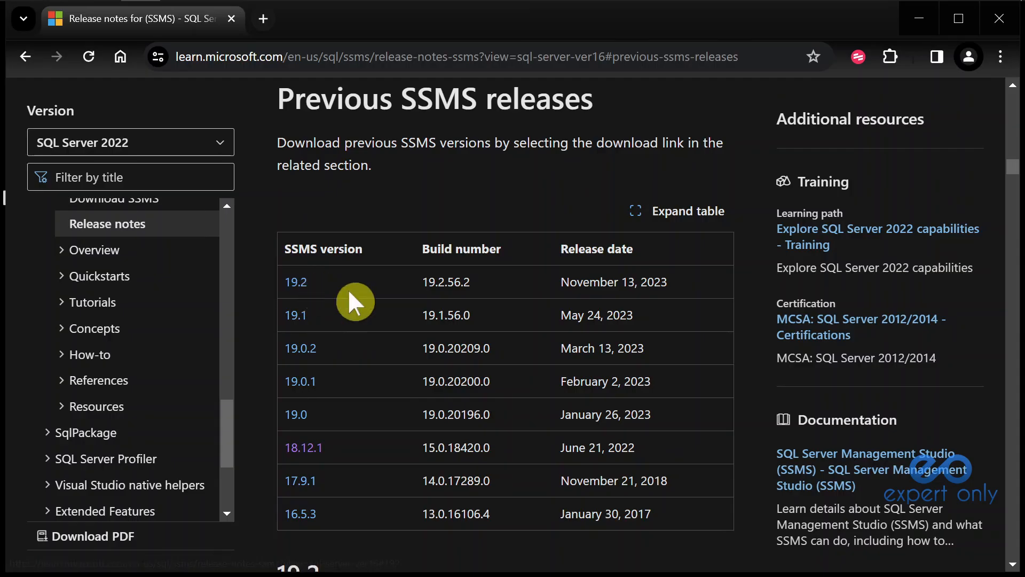
# Step: Go to the release notes section for version 18.12.1 from the previous SSMS releases table
pyautogui.scroll(-2, 422, 361)
pyautogui.scroll(-2, 422, 363)
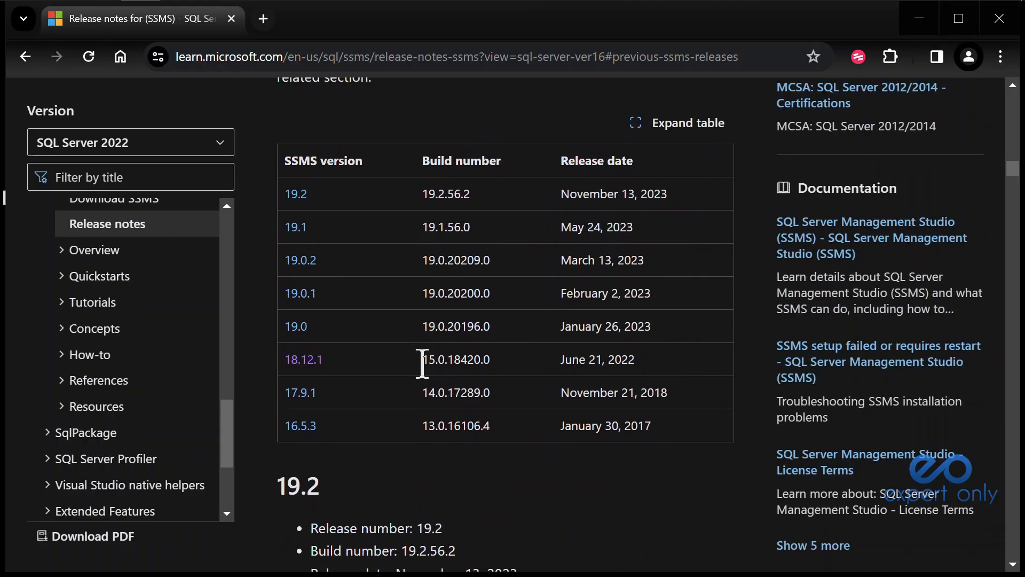
pyautogui.scroll(2, 422, 363)
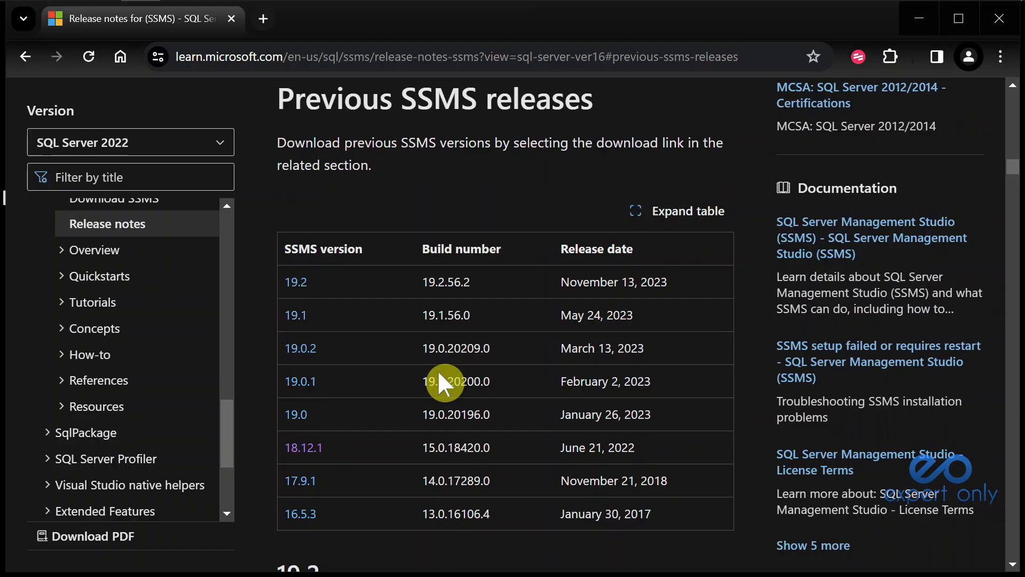
pyautogui.scroll(-2, 437, 371)
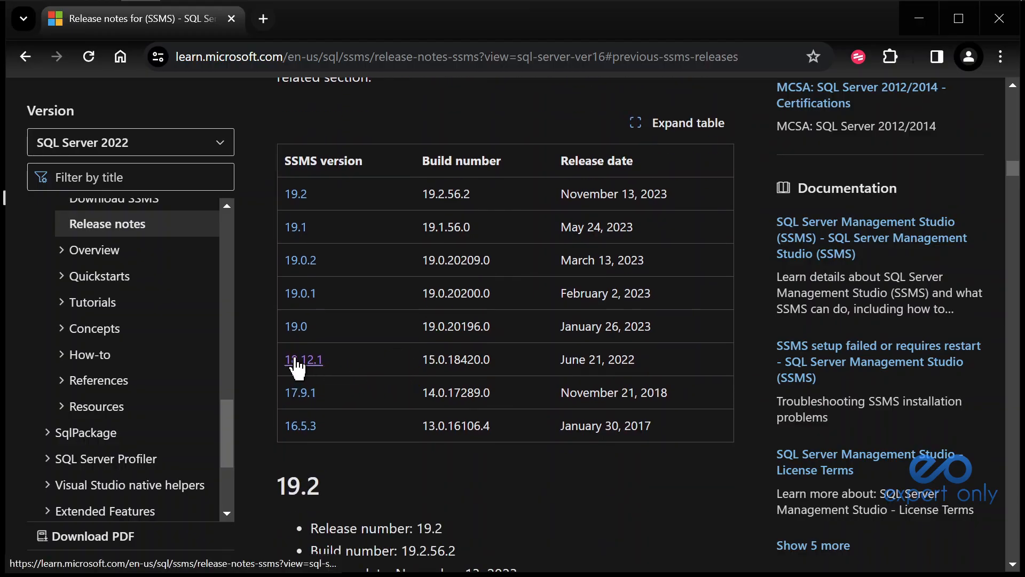
pyautogui.click(298, 363)
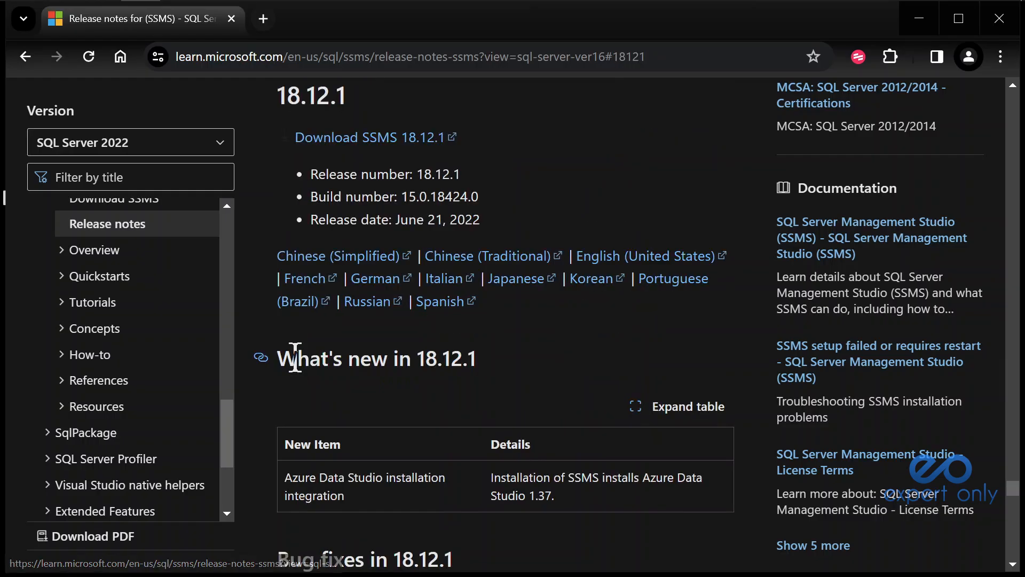
# Step: Download the English (United States) installer of SSMS 18.12.1 and check the browser's download list
pyautogui.scroll(2, 517, 407)
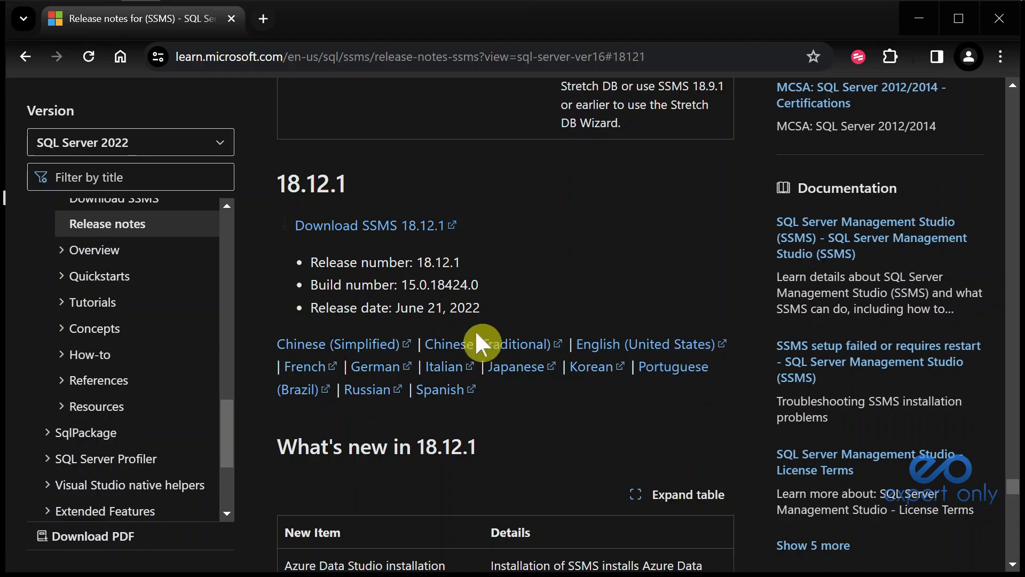
pyautogui.click(630, 350)
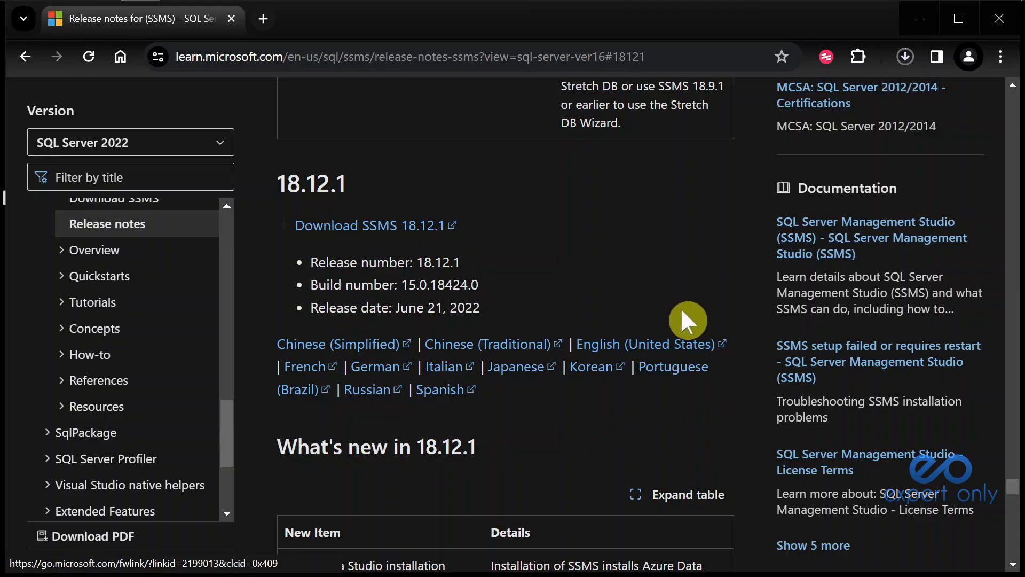
pyautogui.click(905, 53)
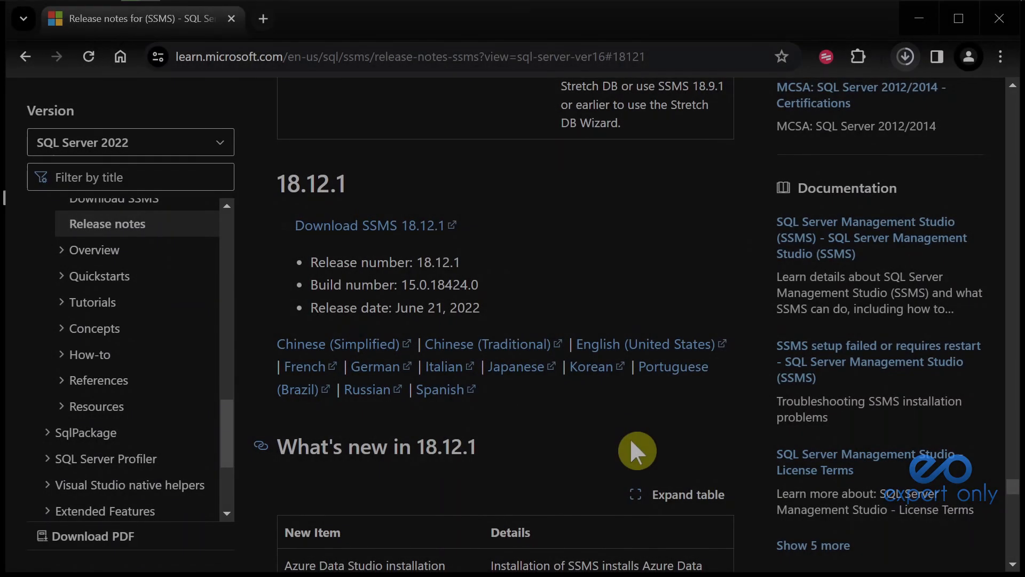
# Step: Look through the SSMS 19.0 release notes up to the What's new in 19.0 table, with the page zoomed to 90%
pyautogui.scroll(10, 629, 437)
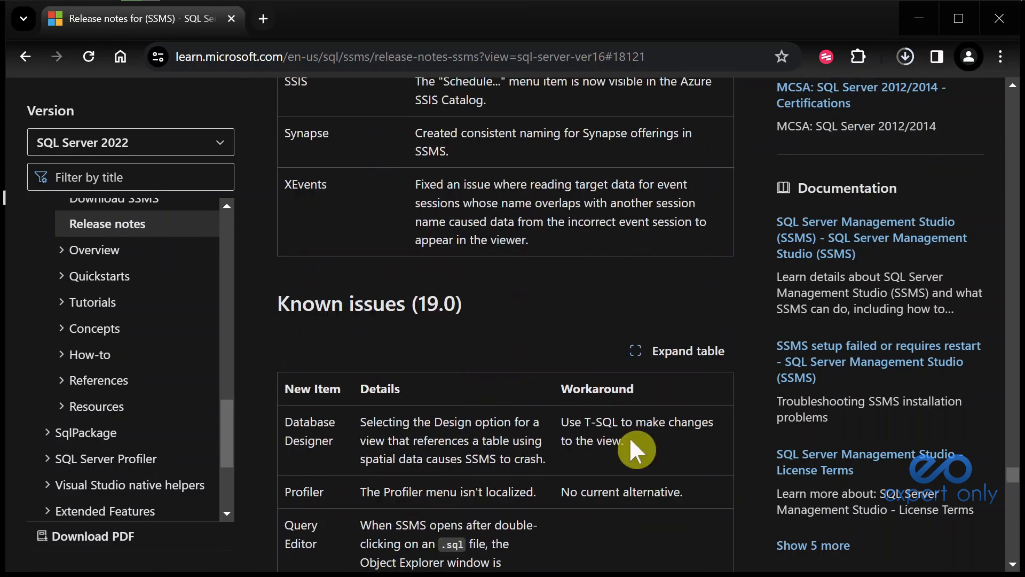
pyautogui.scroll(20, 629, 436)
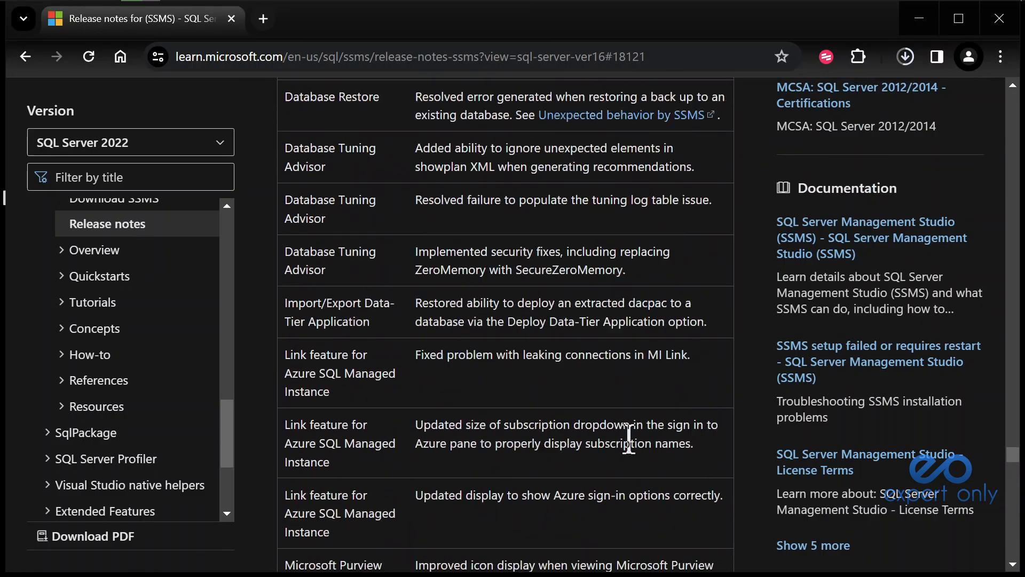
pyautogui.scroll(13, 629, 437)
pyautogui.scroll(-20, 629, 437)
pyautogui.scroll(15, 630, 435)
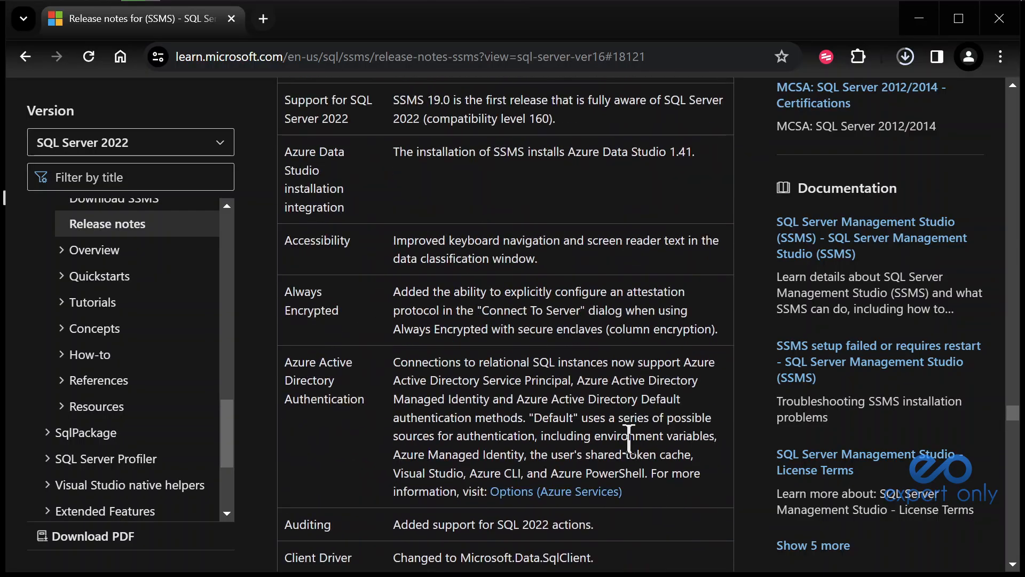
pyautogui.hotkey('ctrl', '-')
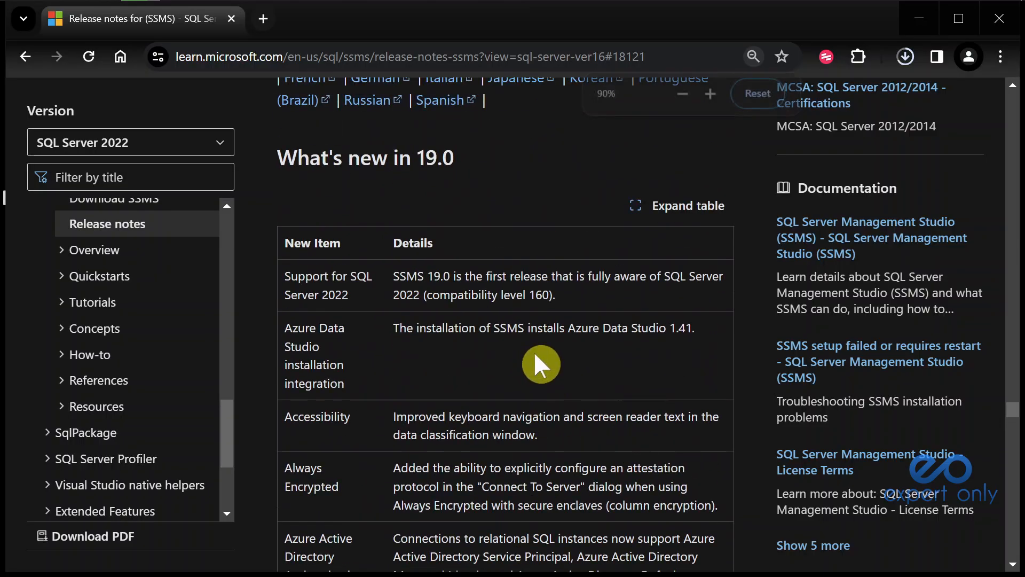
pyautogui.scroll(4, 534, 354)
pyautogui.scroll(15, 534, 356)
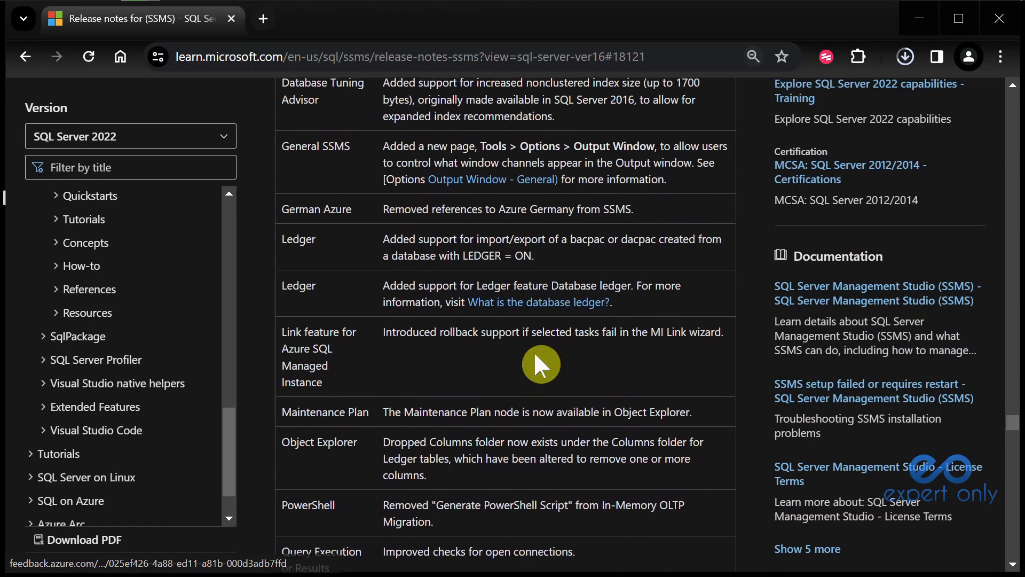
pyautogui.scroll(-5, 541, 365)
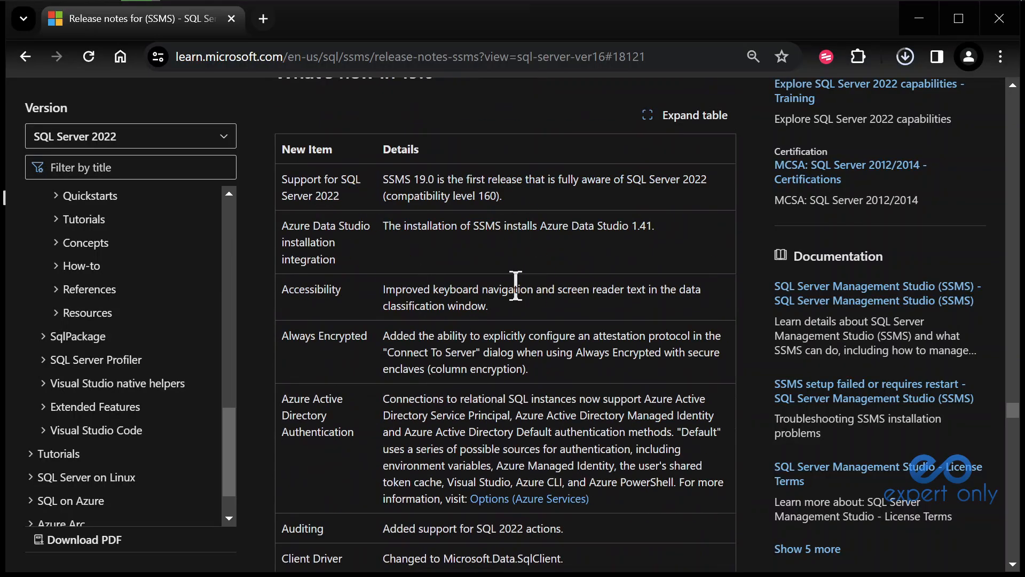
# Step: Examine the SQL Server 2022 support entry and its compatibility level in the What's new in 19.0 table
pyautogui.moveTo(497, 196); pyautogui.dragTo(388, 196)
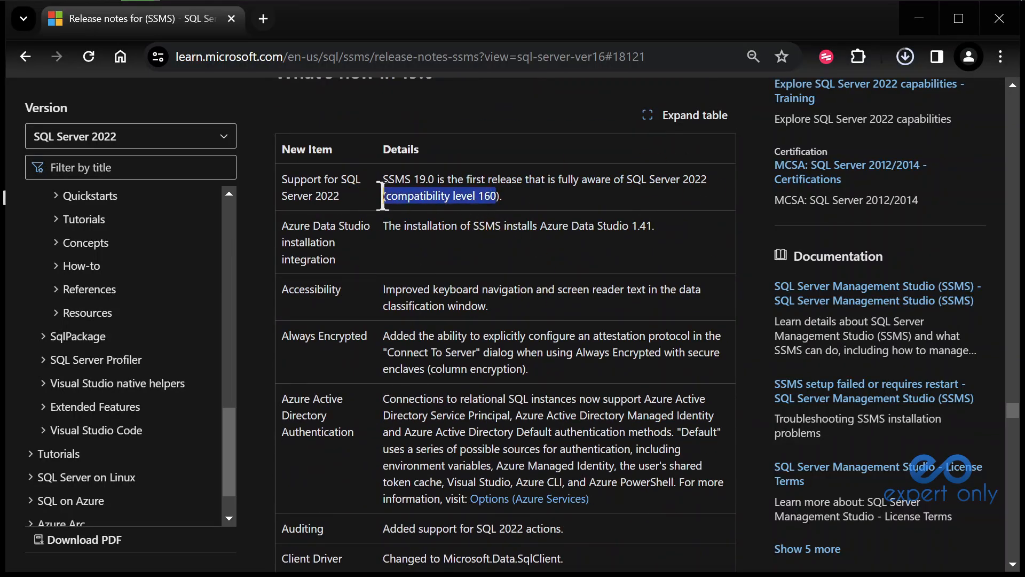
pyautogui.click(484, 255)
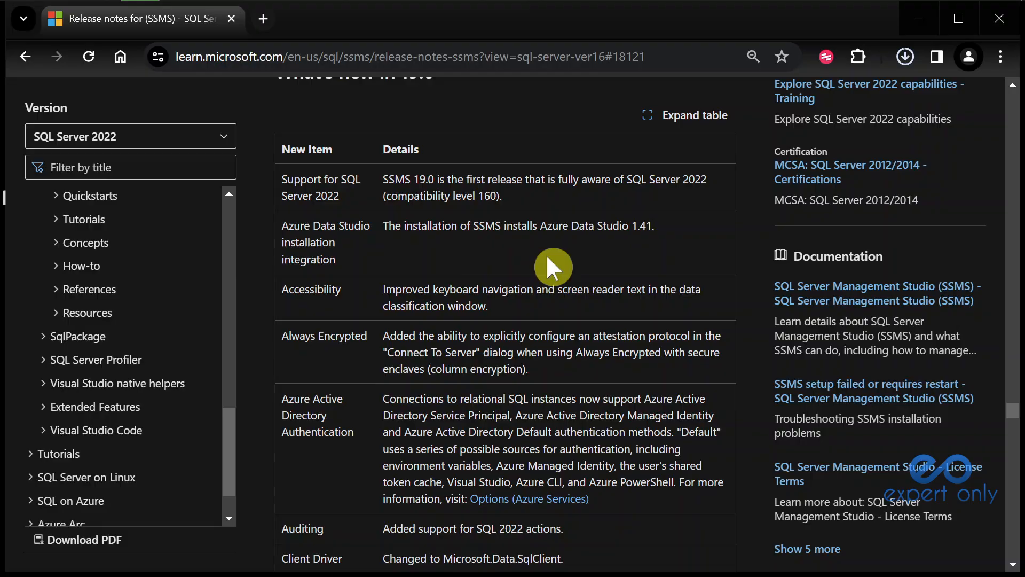
pyautogui.scroll(-5, 548, 256)
pyautogui.scroll(5, 566, 271)
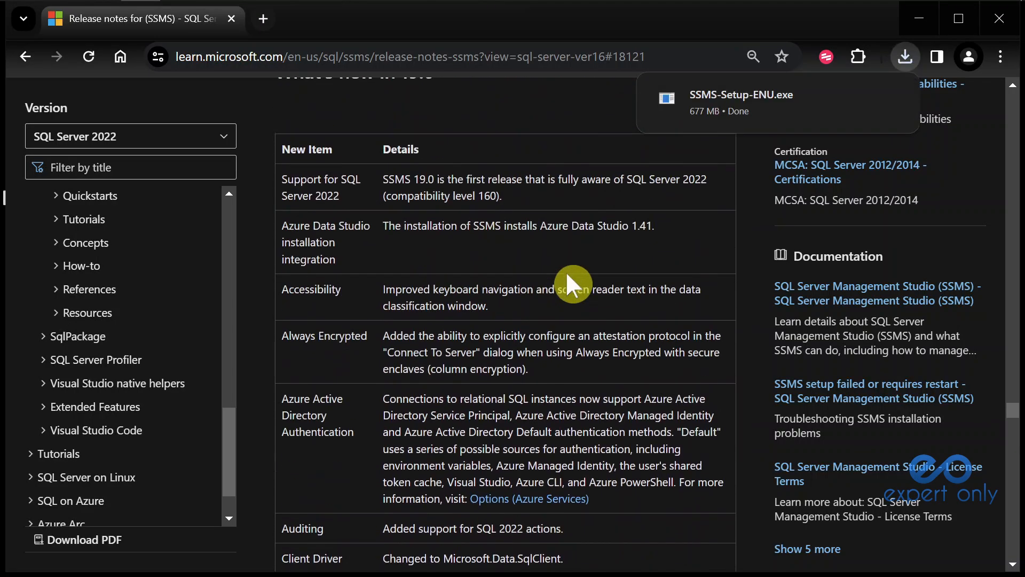
pyautogui.moveTo(406, 226); pyautogui.dragTo(292, 179)
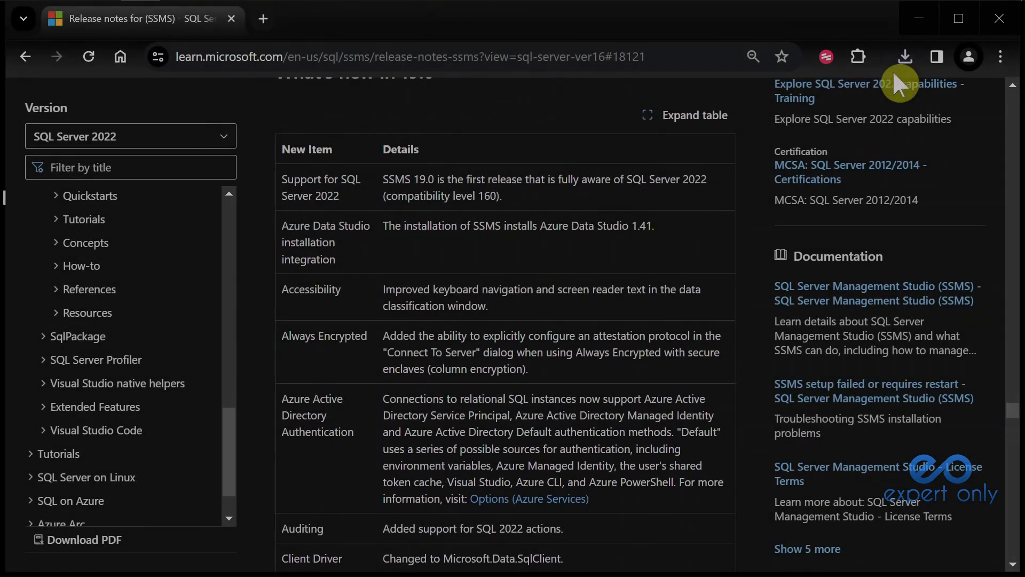
# Step: Show the downloaded SSMS-Setup-ENU.exe in its folder and maximize the File Explorer window
pyautogui.click(905, 53)
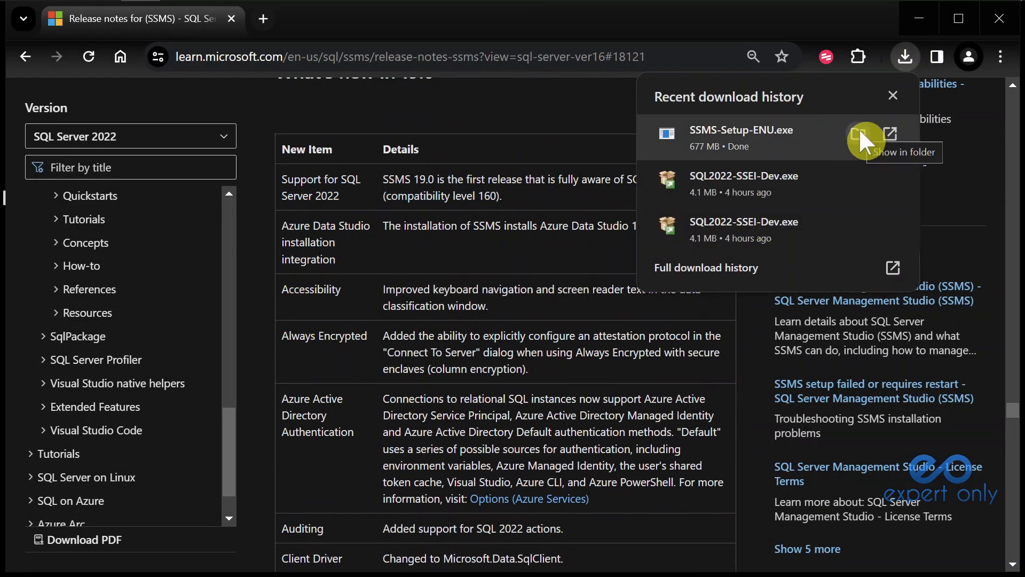
pyautogui.click(858, 133)
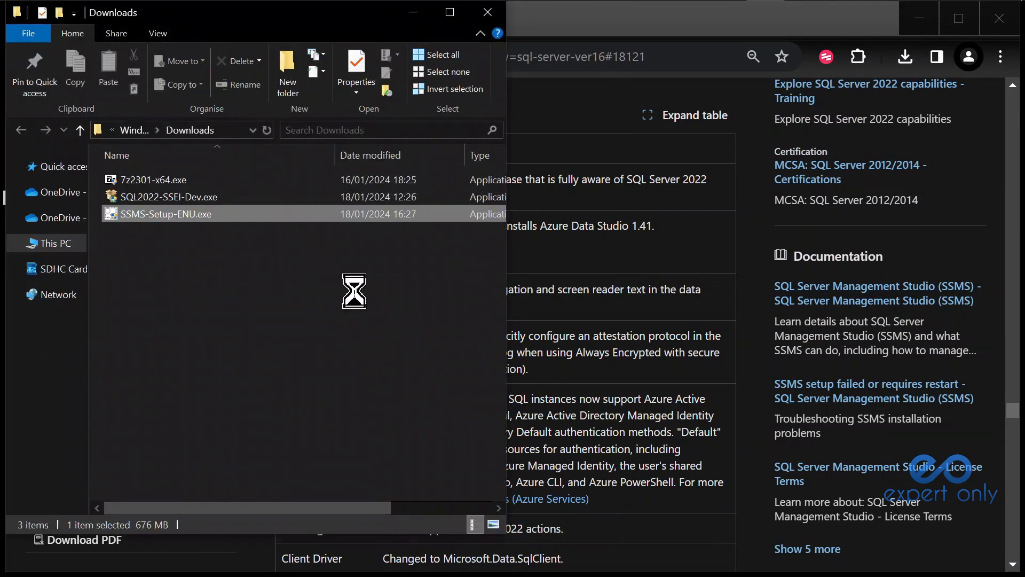
pyautogui.click(450, 11)
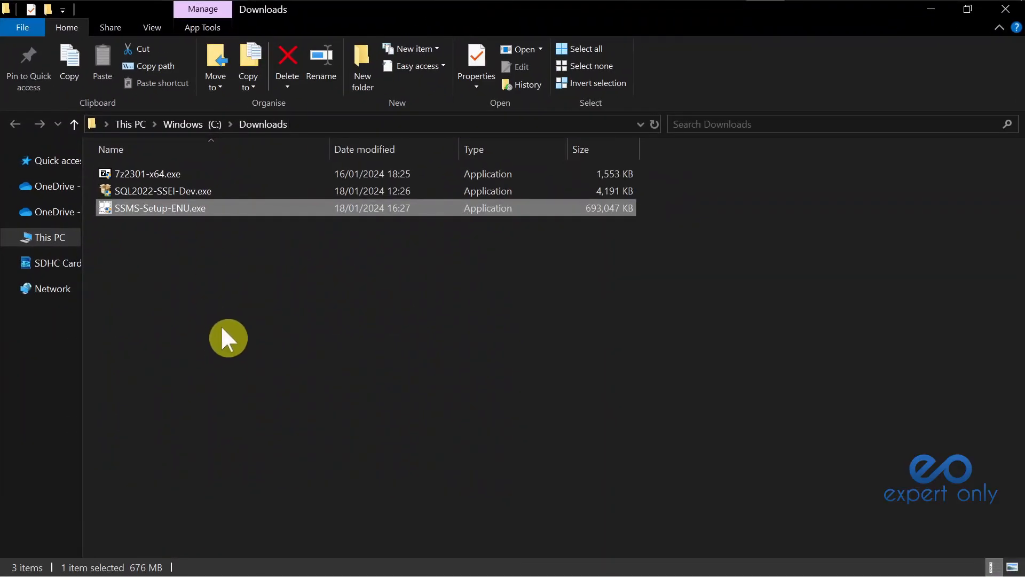
# Step: Check the file details of SSMS-Setup-ENU.exe in the Downloads folder and run the installer
pyautogui.click(211, 306)
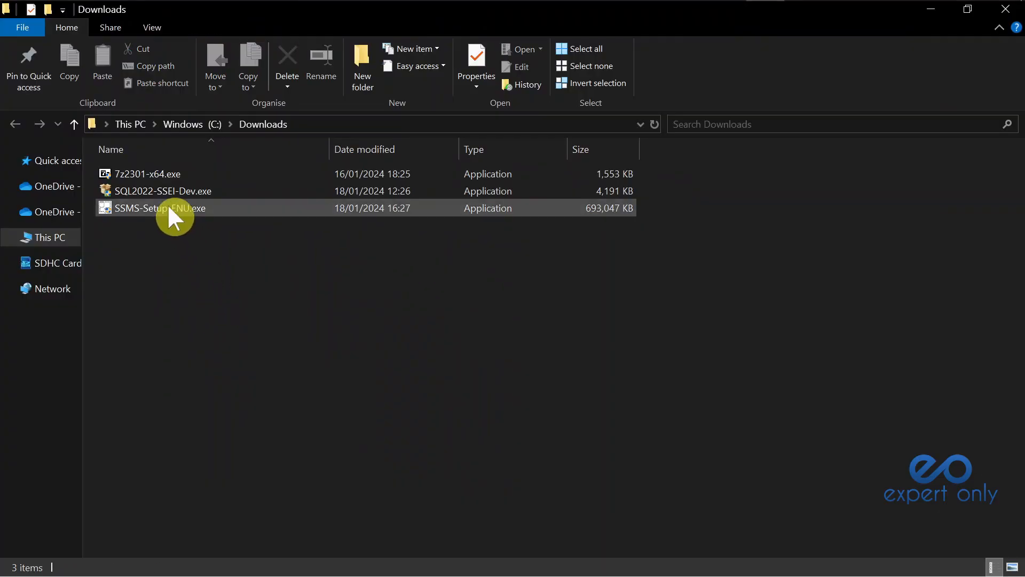
pyautogui.moveTo(169, 206)
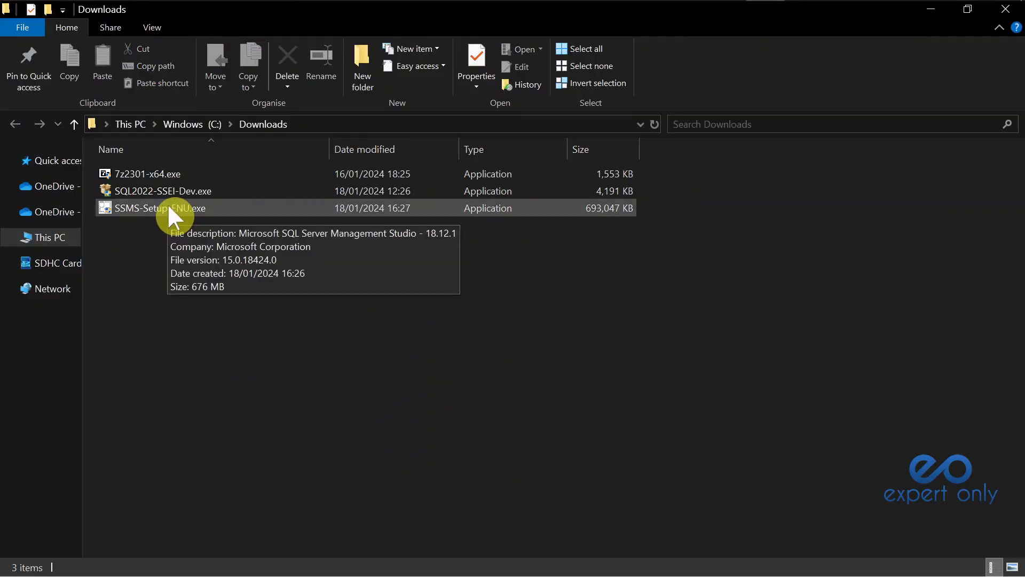
pyautogui.click(169, 206)
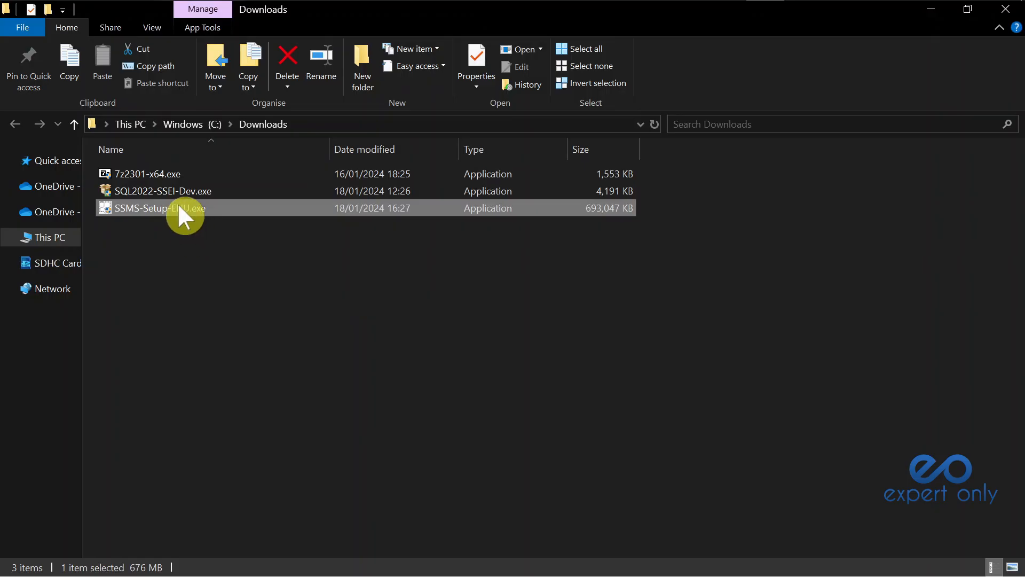
pyautogui.doubleClick(179, 208)
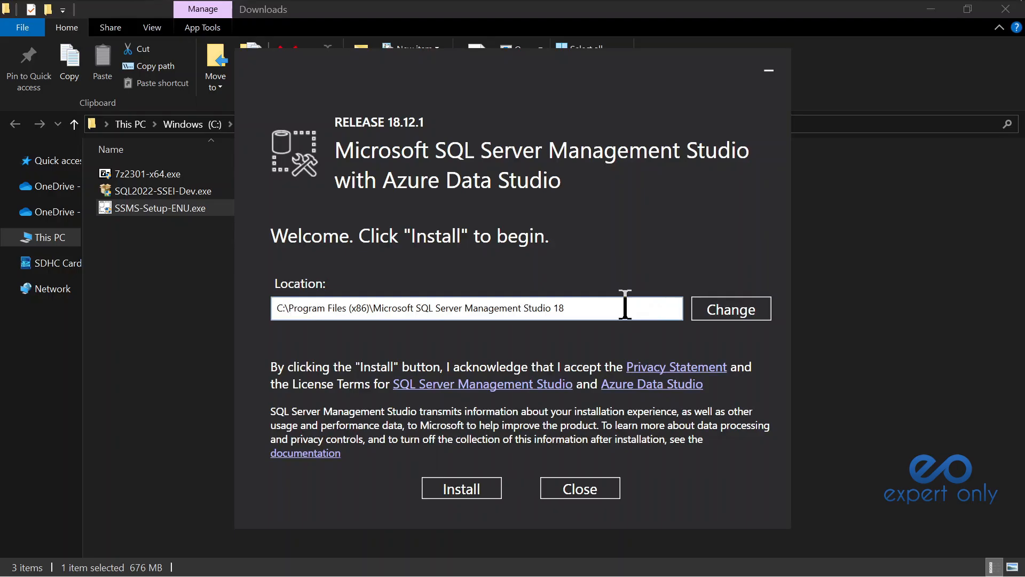
# Step: Install SSMS 18.12.1 in the default location C:\Program Files (x86)\Microsoft SQL Server Management Studio 18
pyautogui.moveTo(624, 307); pyautogui.dragTo(272, 315)
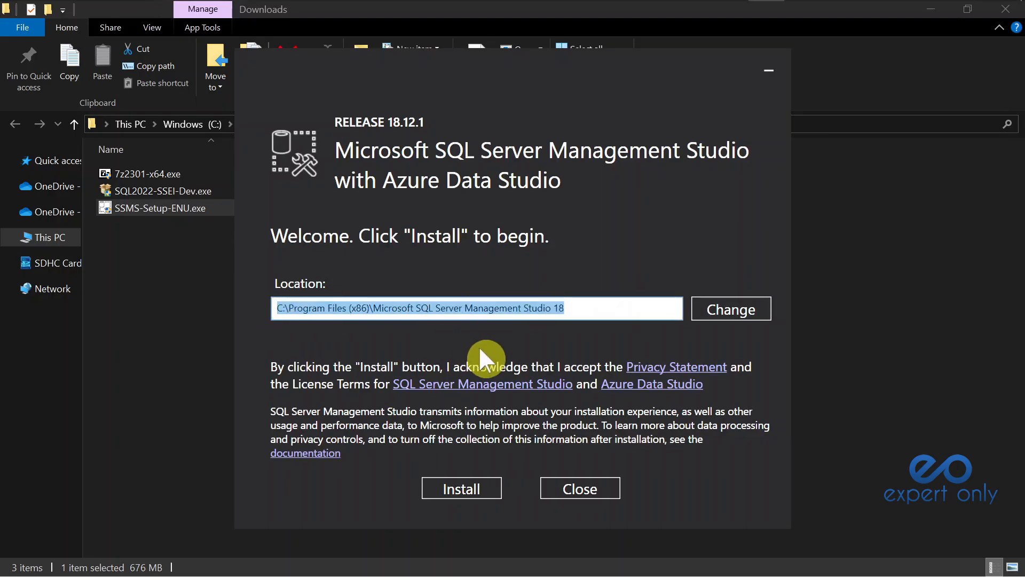
pyautogui.click(590, 310)
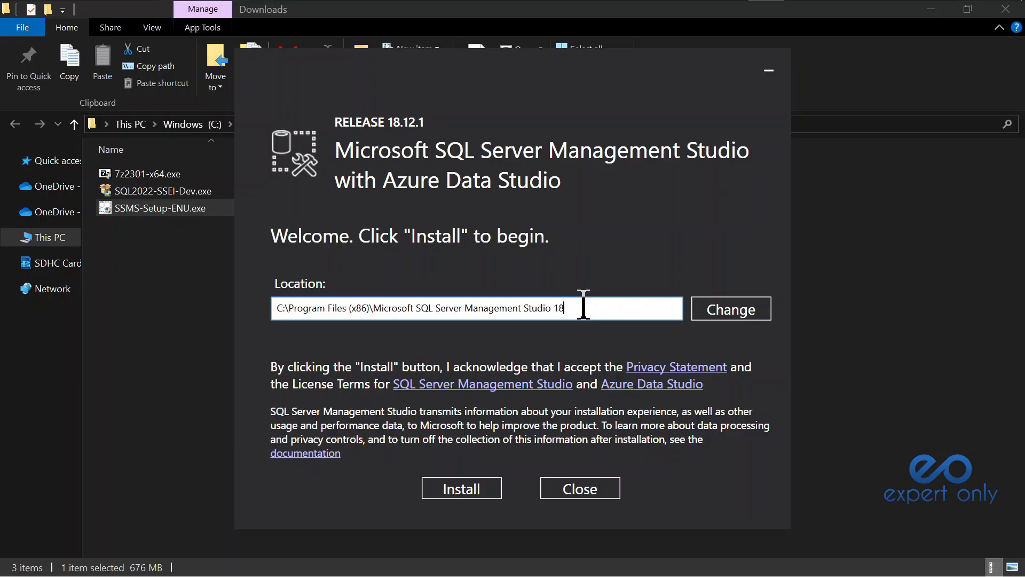
pyautogui.click(469, 487)
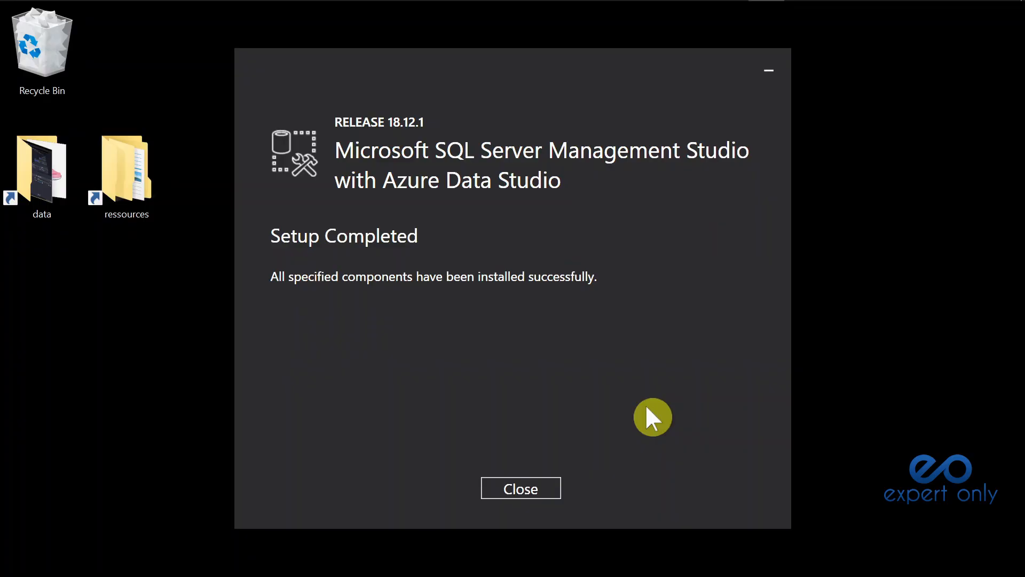
# Step: Close the completed setup and pin Microsoft SQL Server Management Studio to the taskbar between Command Prompt and PowerShell
pyautogui.click(523, 489)
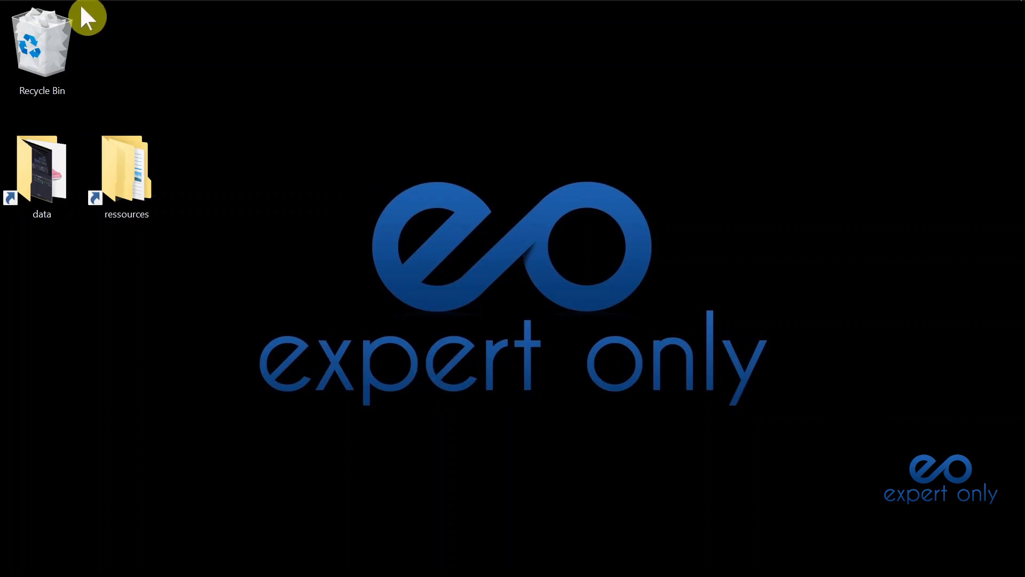
pyautogui.press('super')
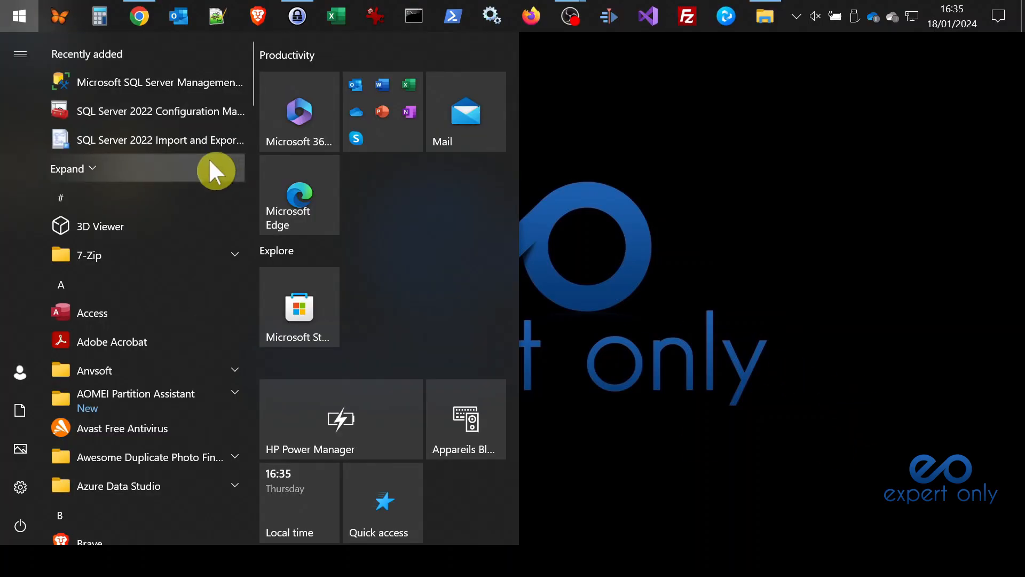
pyautogui.rightClick(191, 82)
pyautogui.click(318, 112)
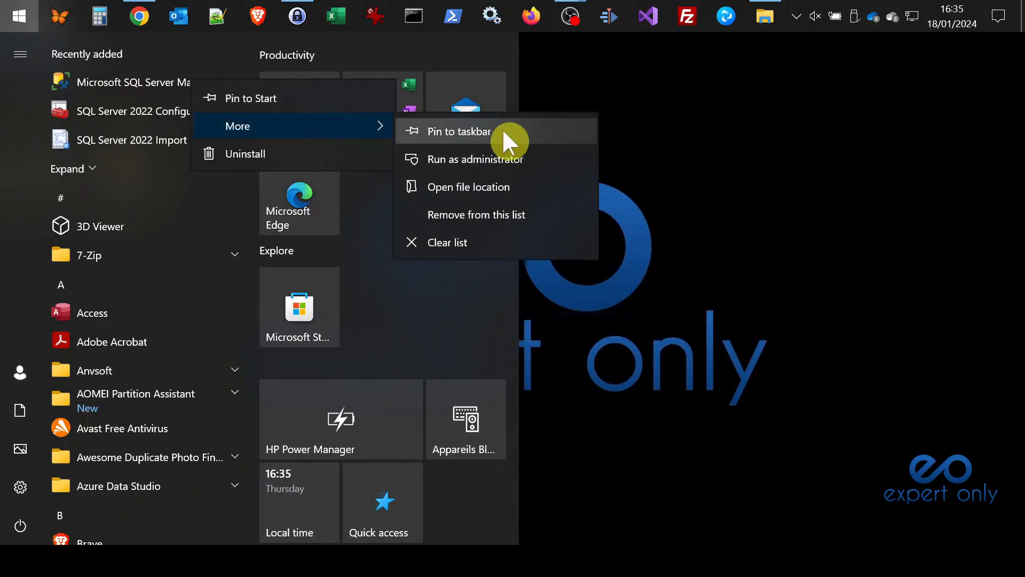
pyautogui.click(467, 134)
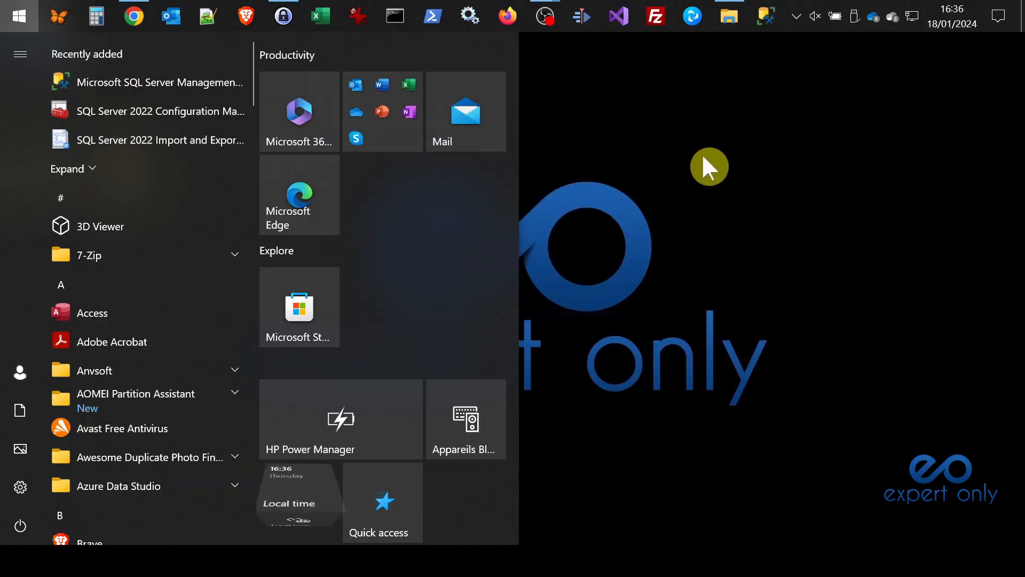
pyautogui.click(710, 139)
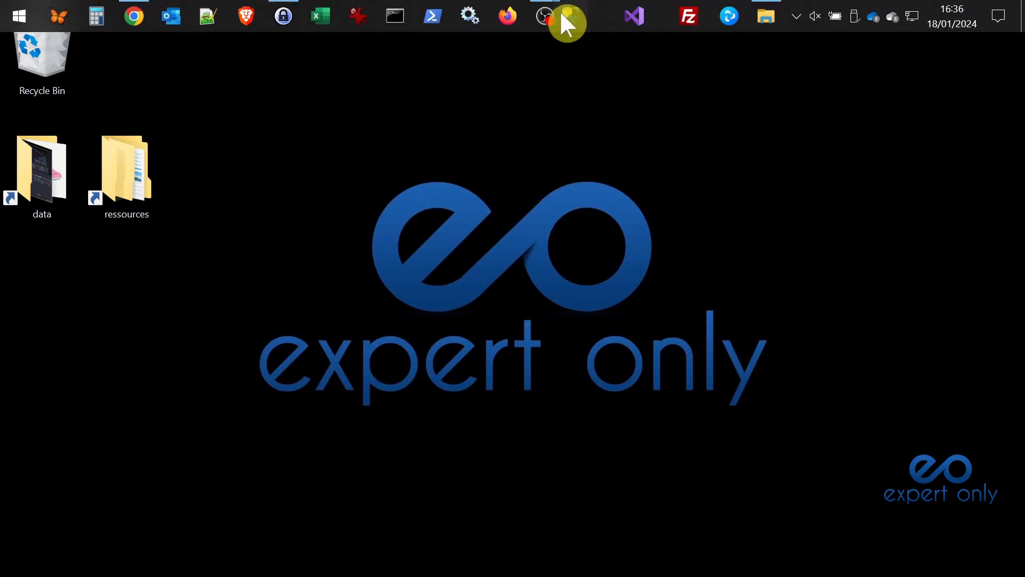
pyautogui.moveTo(447, 14); pyautogui.dragTo(419, 16)
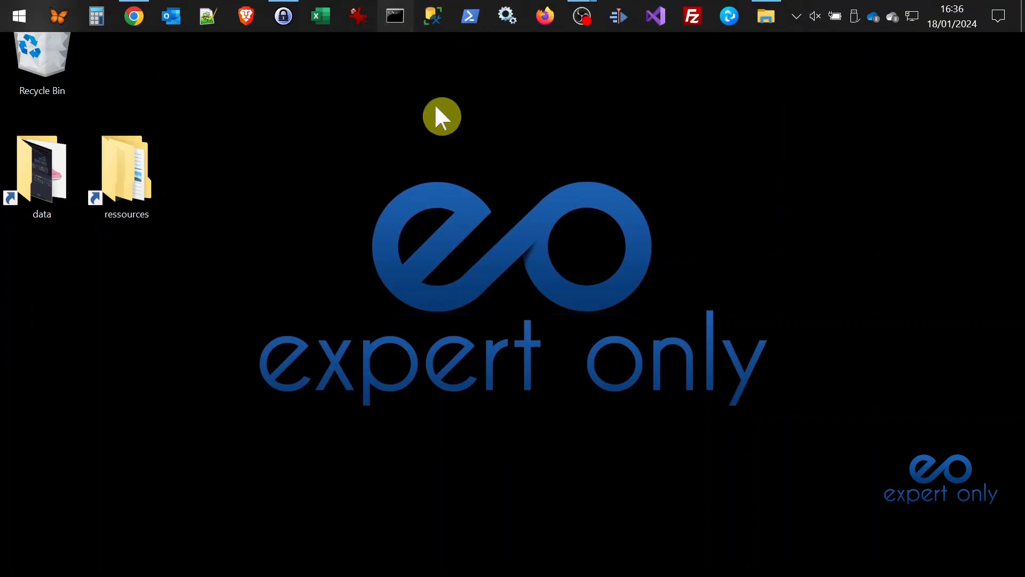
# Step: Launch SQL Server Management Studio and cancel the initial Connect to Server dialog
pyautogui.click(432, 20)
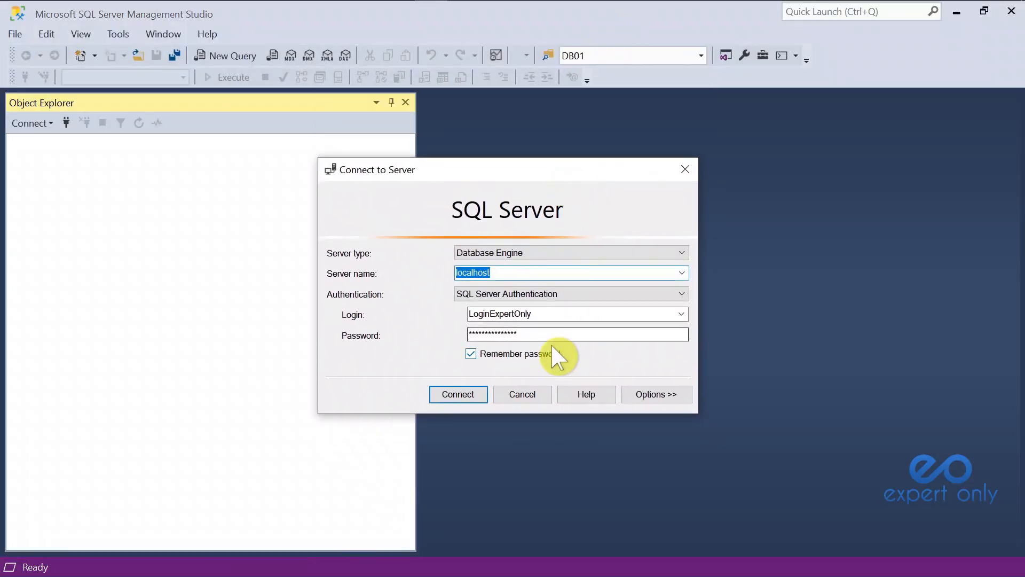
pyautogui.click(549, 313)
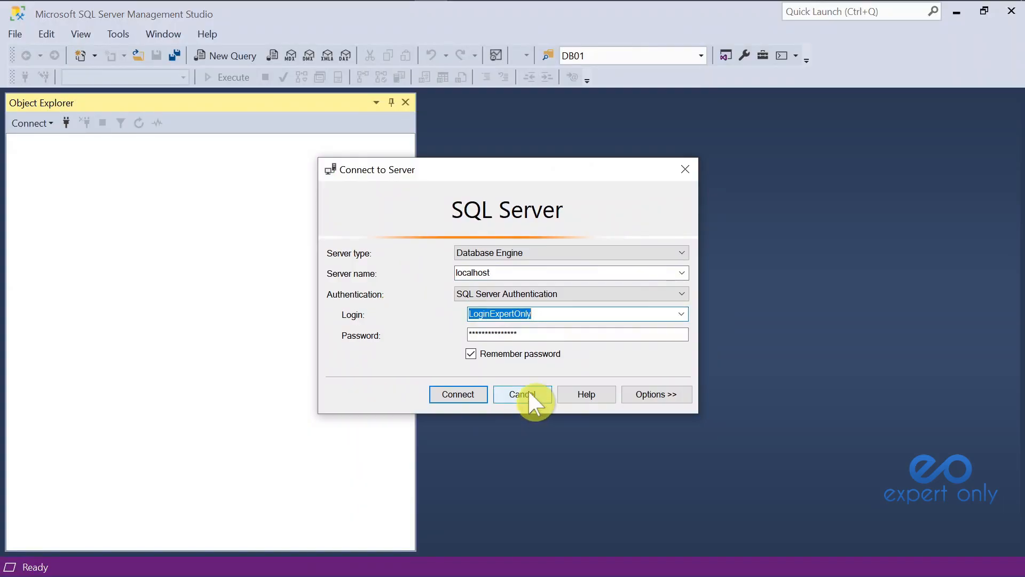
pyautogui.press('Tab')
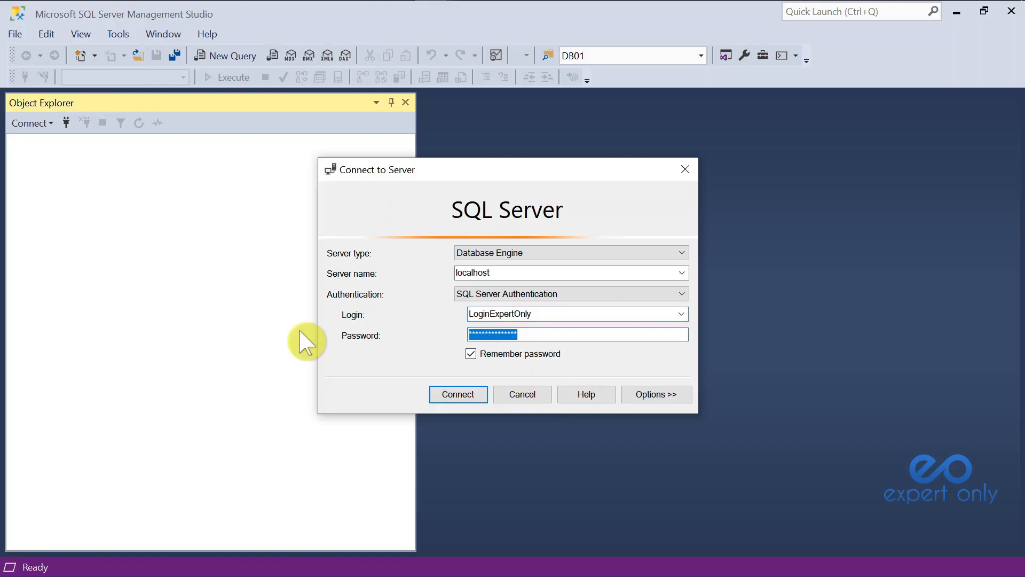
pyautogui.press('BackSpace')
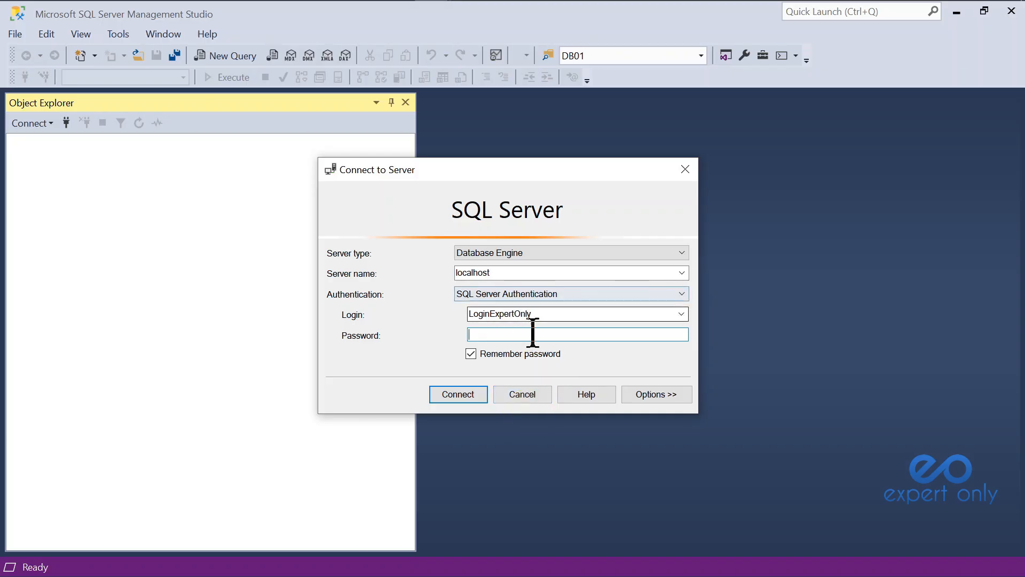
pyautogui.click(534, 394)
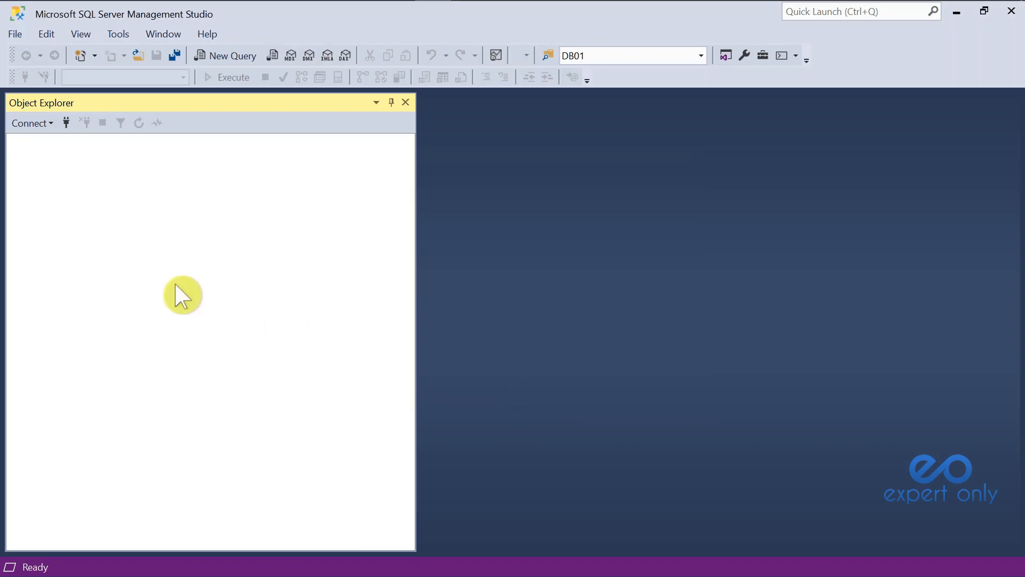
# Step: Start a new Database Engine connection from Object Explorer and choose localhost as the server name
pyautogui.click(45, 122)
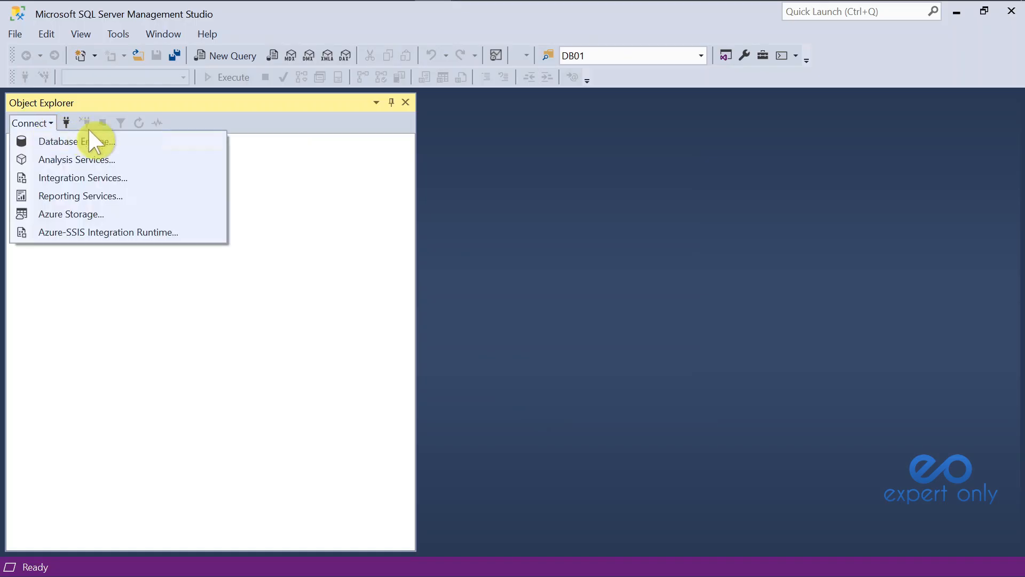
pyautogui.click(784, 244)
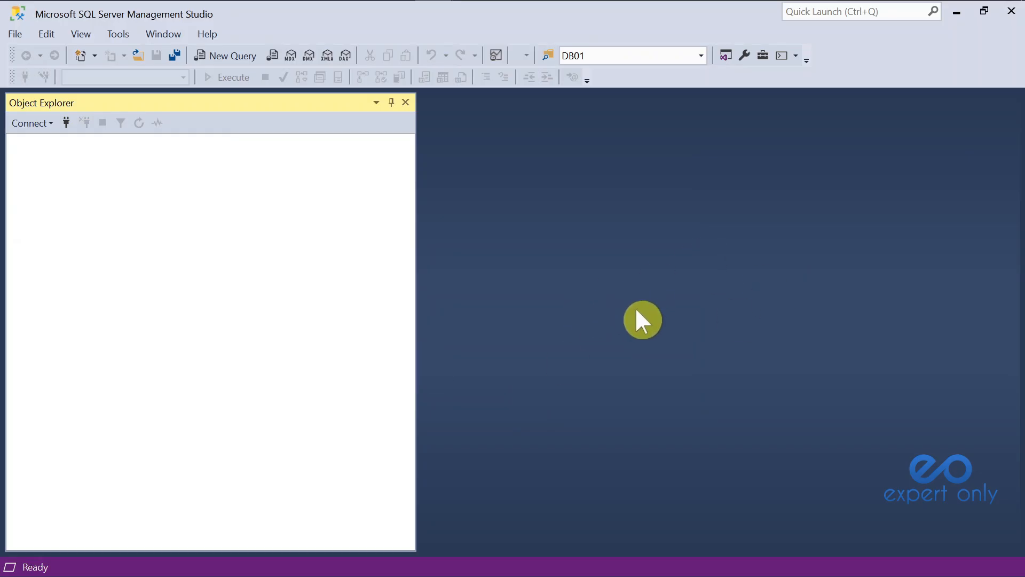
pyautogui.click(42, 123)
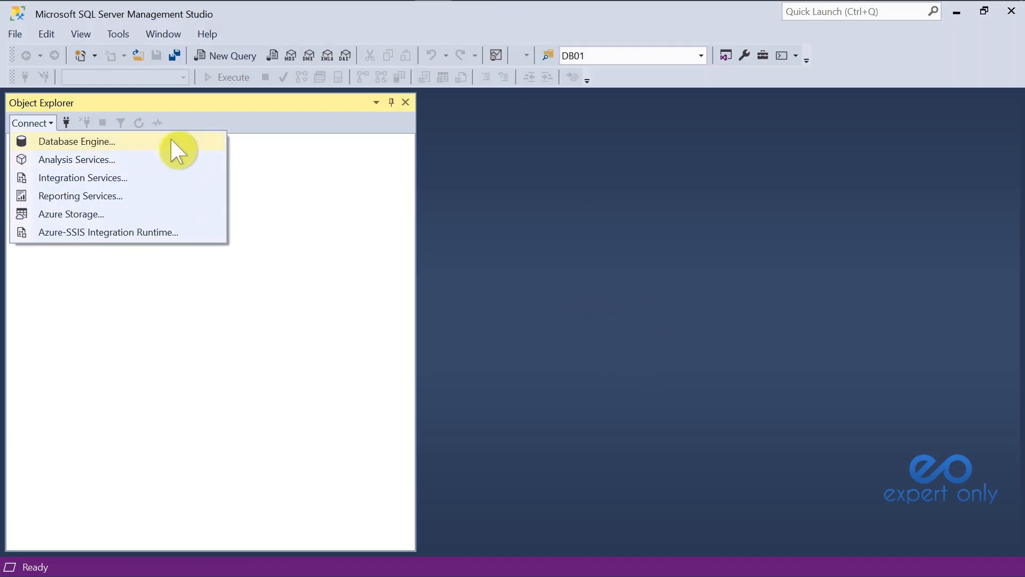
pyautogui.click(89, 142)
pyautogui.click(542, 196)
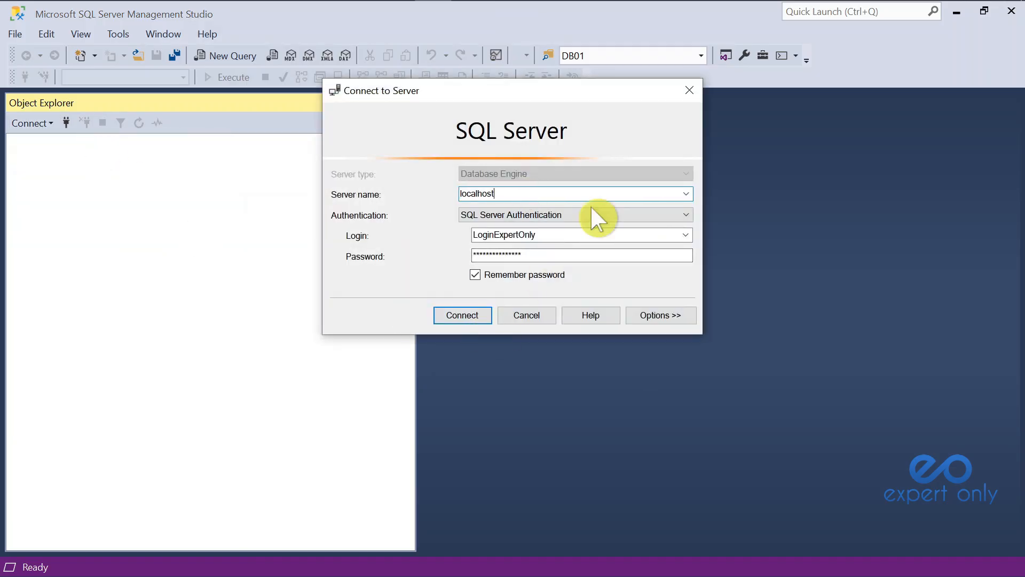
pyautogui.click(686, 194)
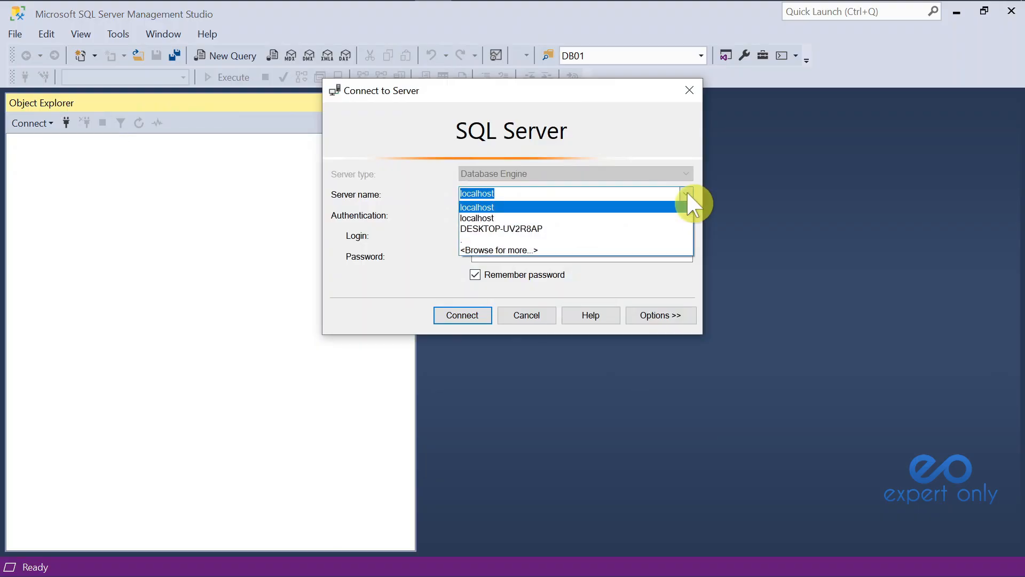
pyautogui.click(510, 208)
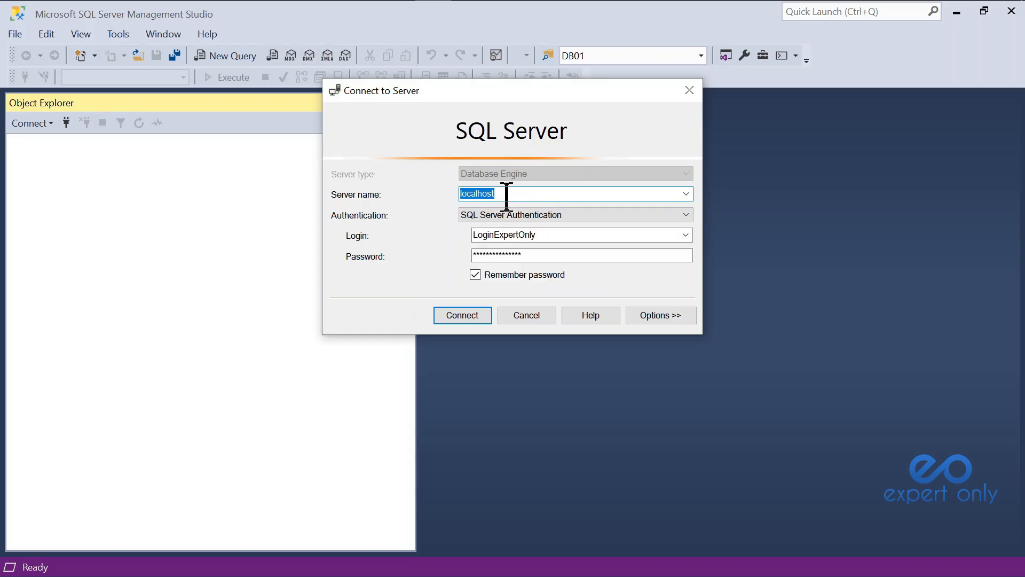
pyautogui.click(507, 194)
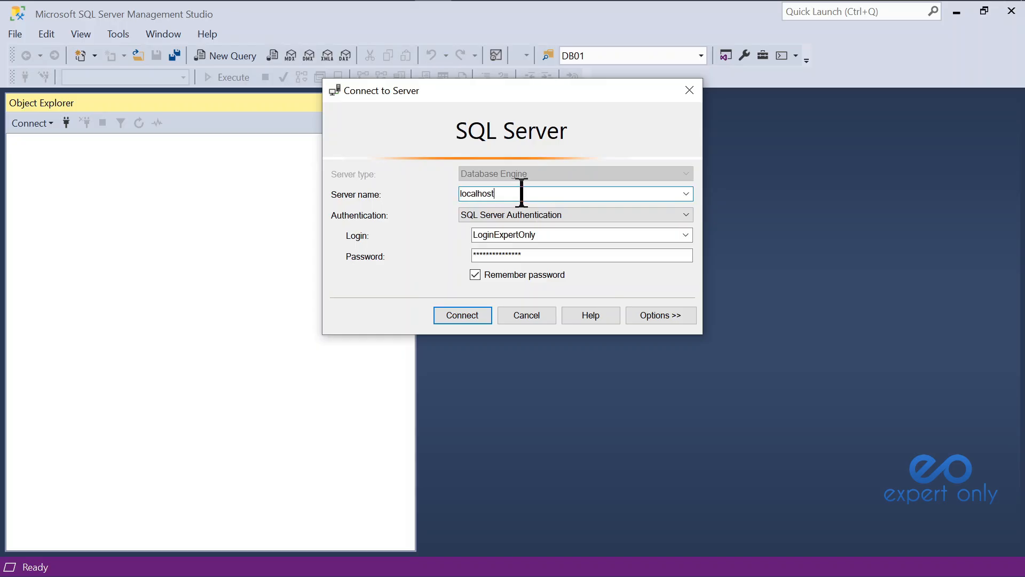
# Step: Keep SQL Server Authentication selected and review its Login and Password fields
pyautogui.click(675, 211)
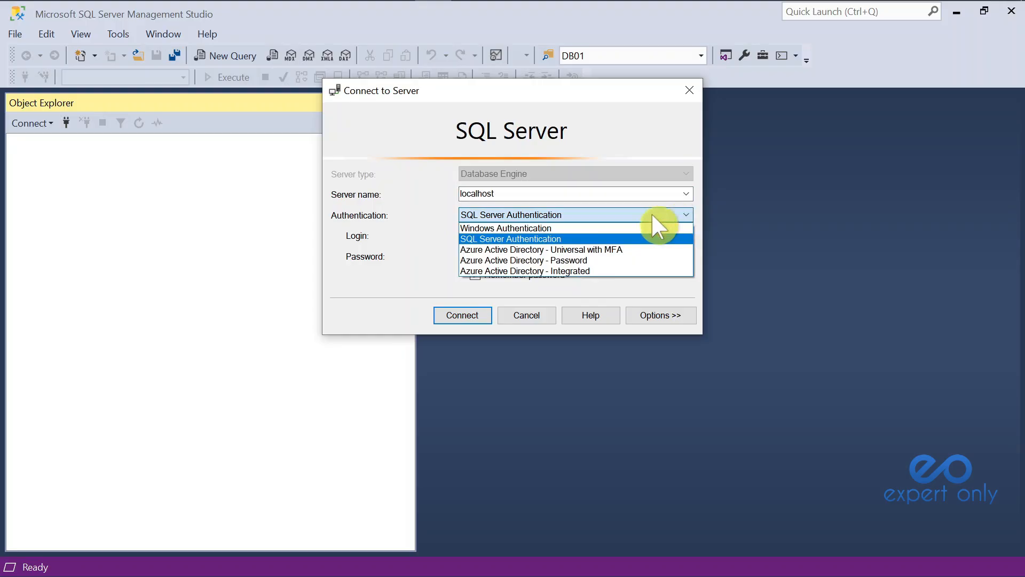
pyautogui.click(616, 238)
pyautogui.click(616, 235)
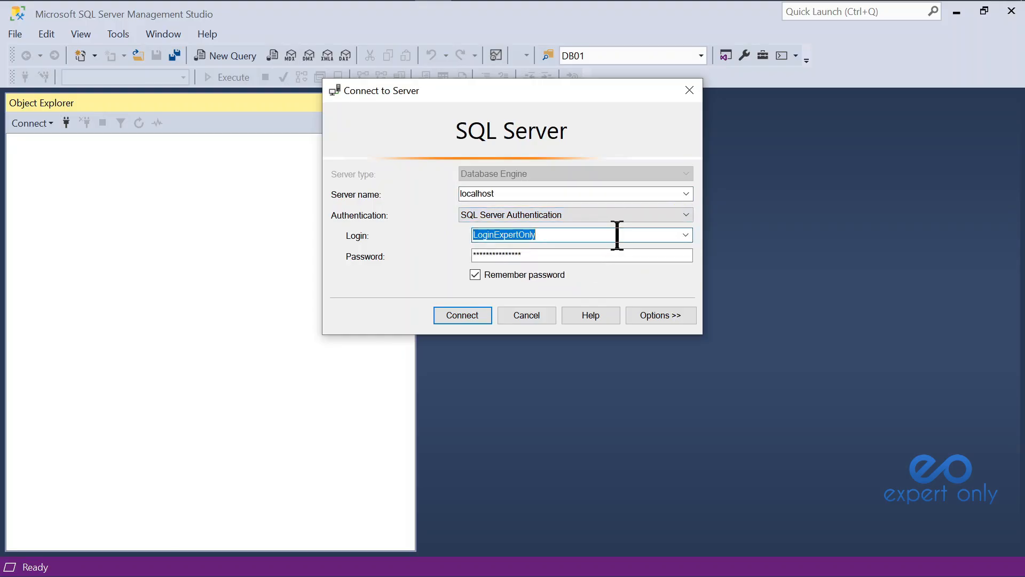
pyautogui.moveTo(627, 235); pyautogui.dragTo(453, 235)
pyautogui.click(567, 254)
pyautogui.moveTo(570, 254); pyautogui.dragTo(482, 244)
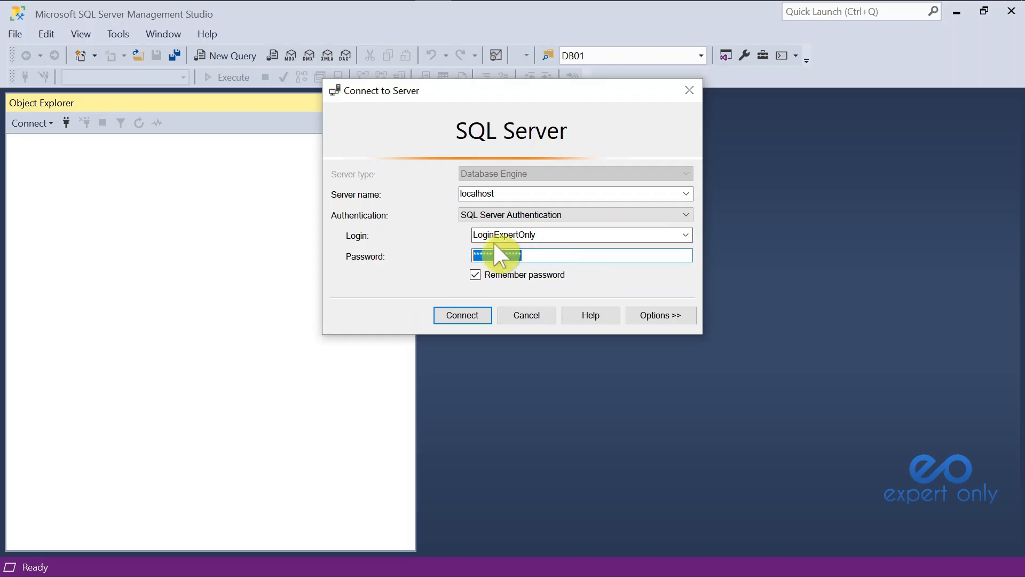
# Step: Switch the authentication to Windows Authentication and connect to the localhost server
pyautogui.click(572, 215)
pyautogui.click(570, 229)
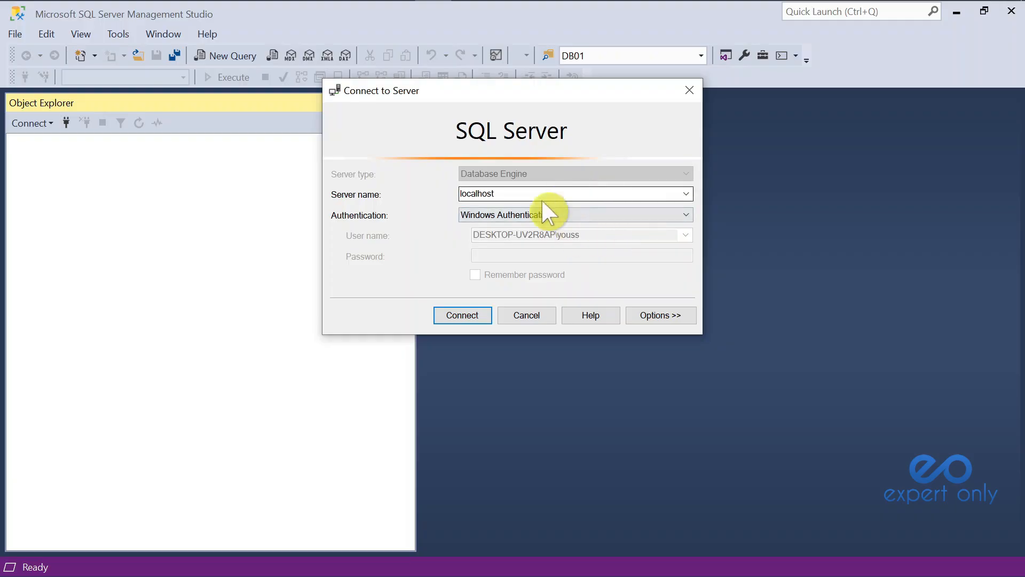
pyautogui.click(470, 314)
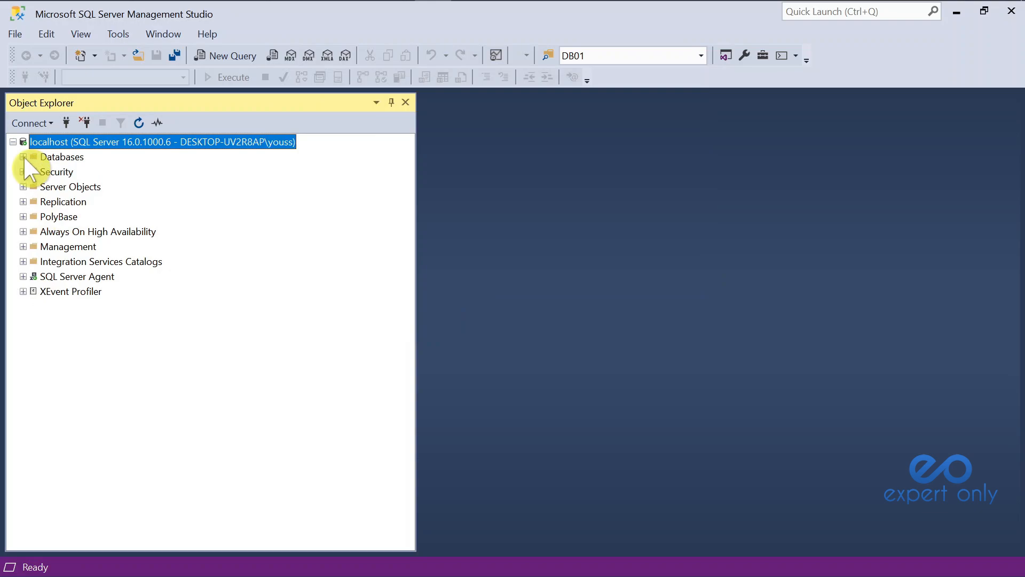
# Step: Look over the system databases under the expanded Databases folder and narrow the Object Explorer pane
pyautogui.click(23, 156)
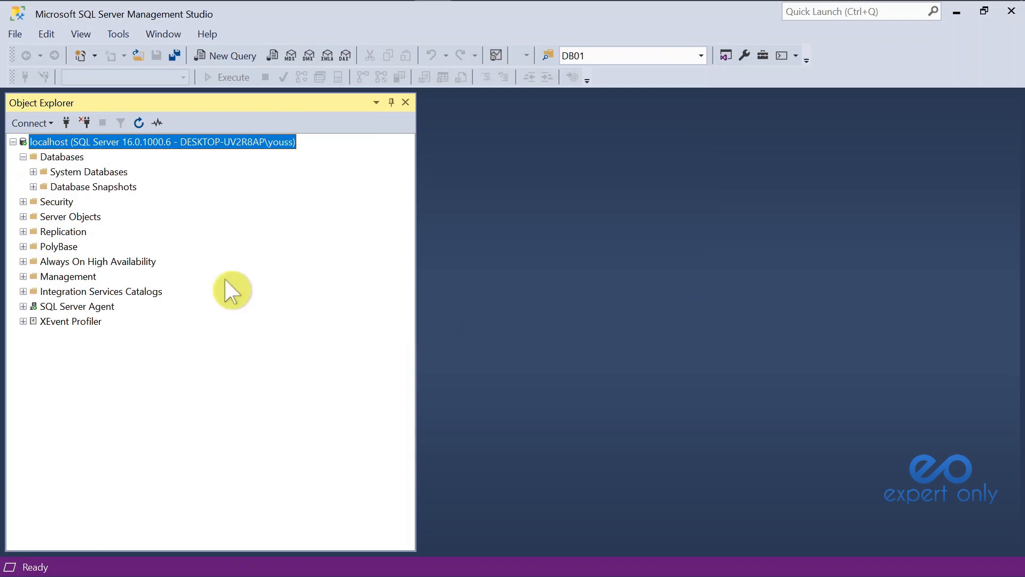
pyautogui.click(88, 171)
pyautogui.click(33, 172)
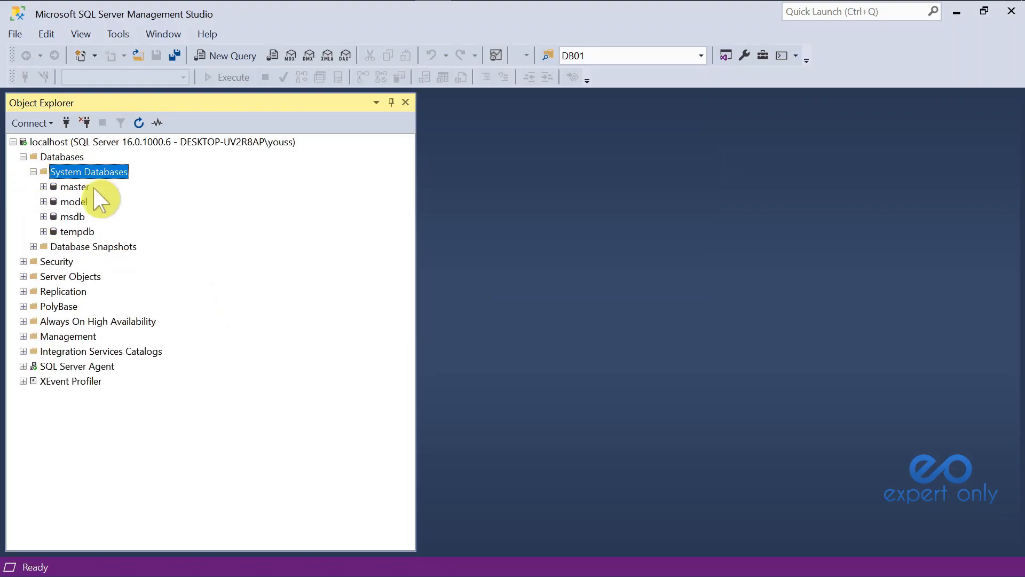
pyautogui.click(33, 171)
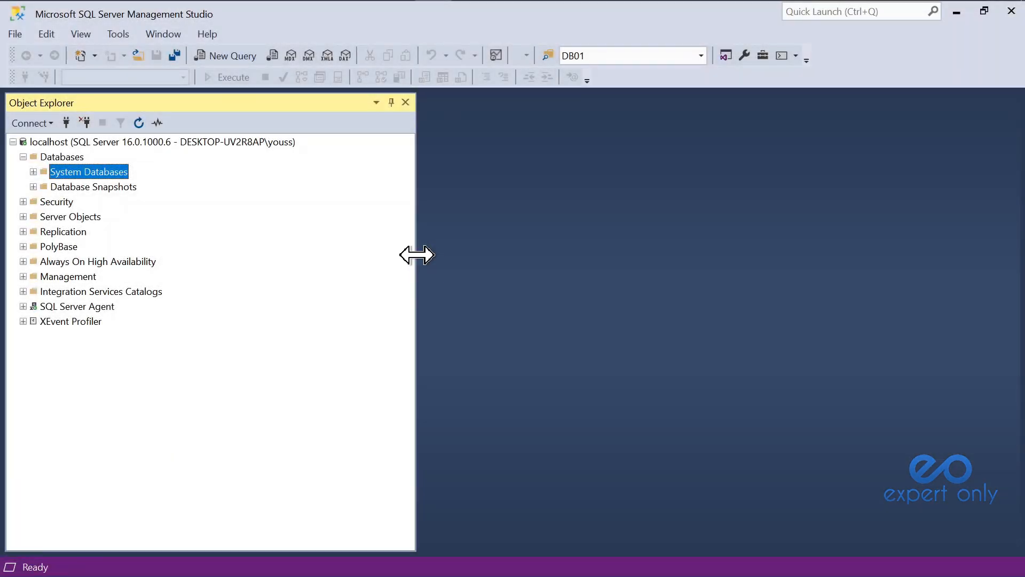
pyautogui.moveTo(416, 253); pyautogui.dragTo(330, 248)
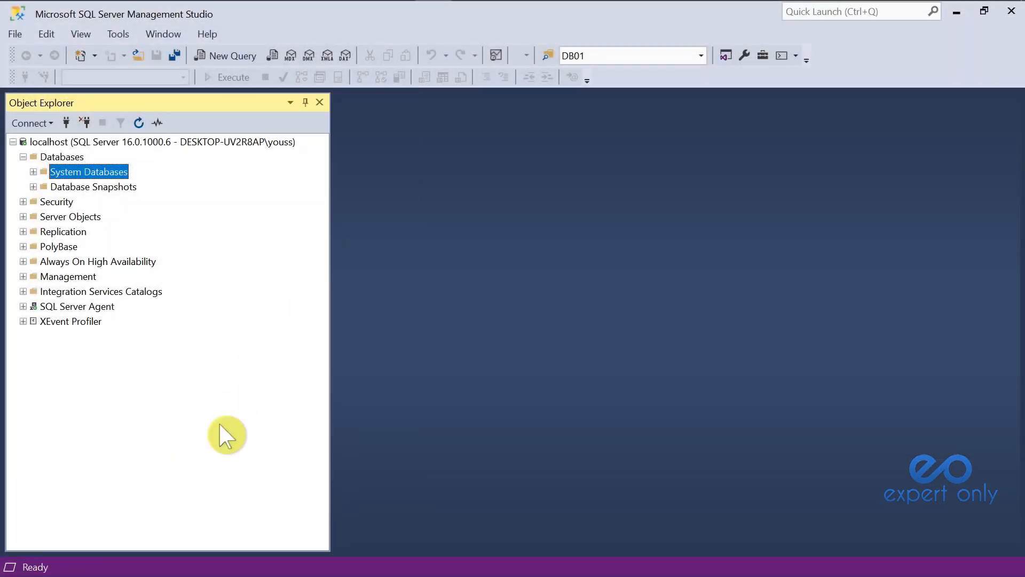
pyautogui.moveTo(337, 291); pyautogui.dragTo(239, 237)
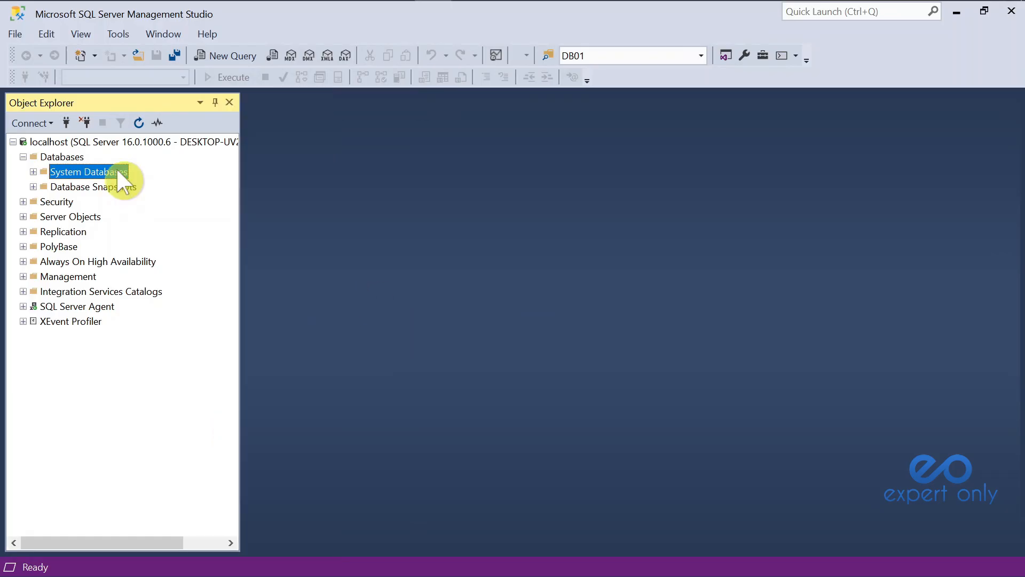
# Step: Start creating a new database under the Databases folder and name it Expert-Only
pyautogui.click(68, 156)
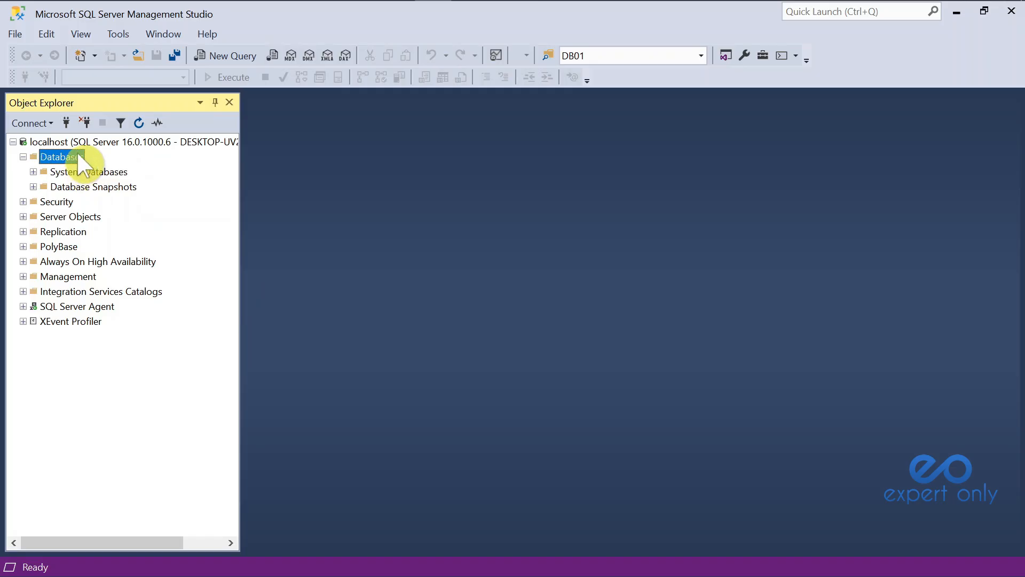
pyautogui.rightClick(77, 155)
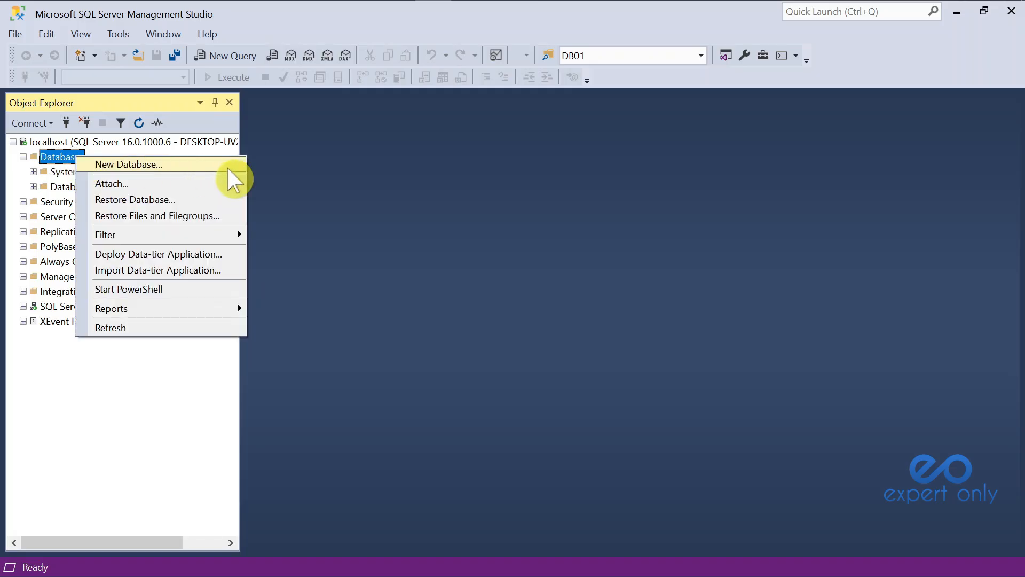
pyautogui.click(193, 162)
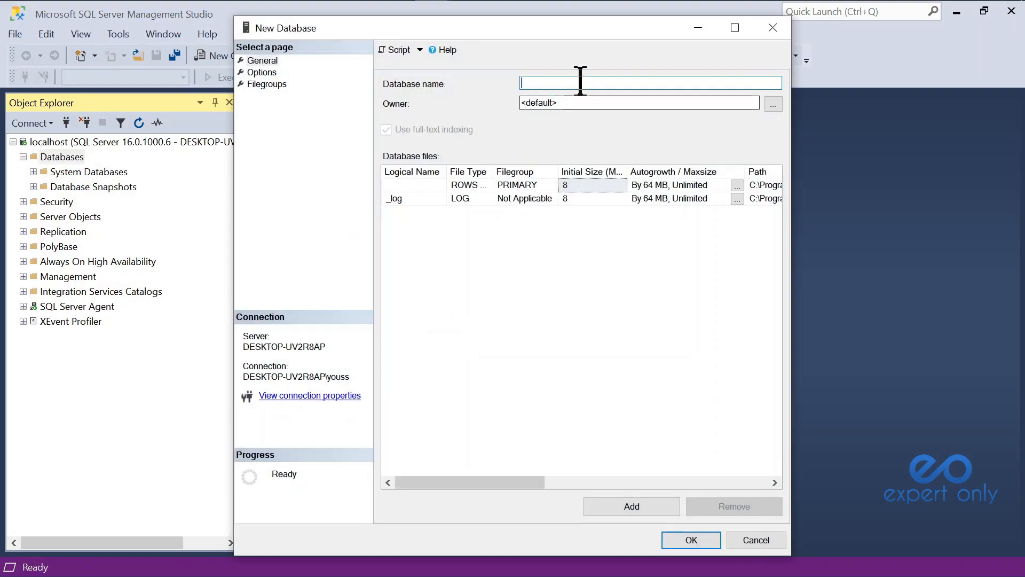
pyautogui.write('Ex')
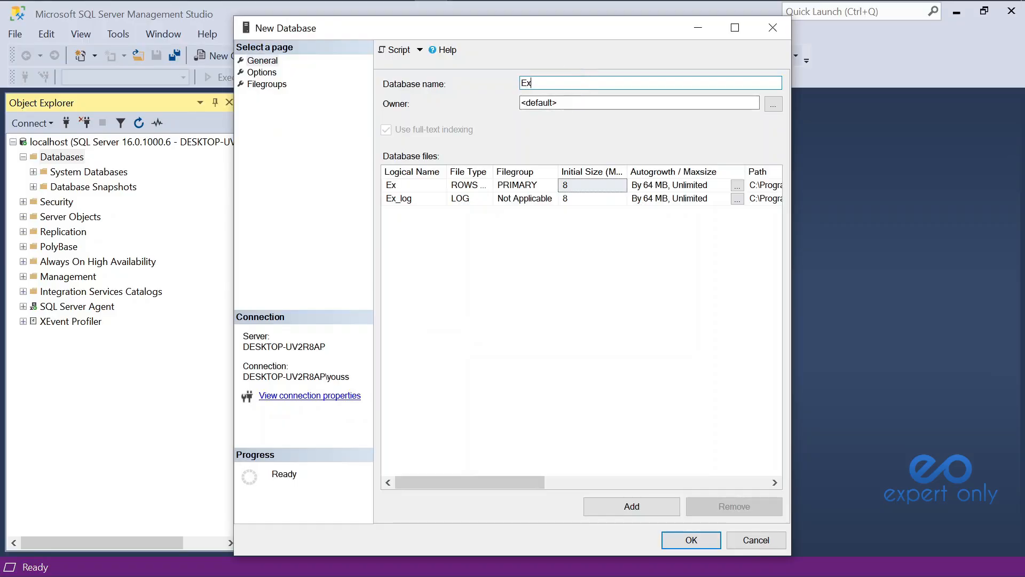
pyautogui.write('pert-Only')
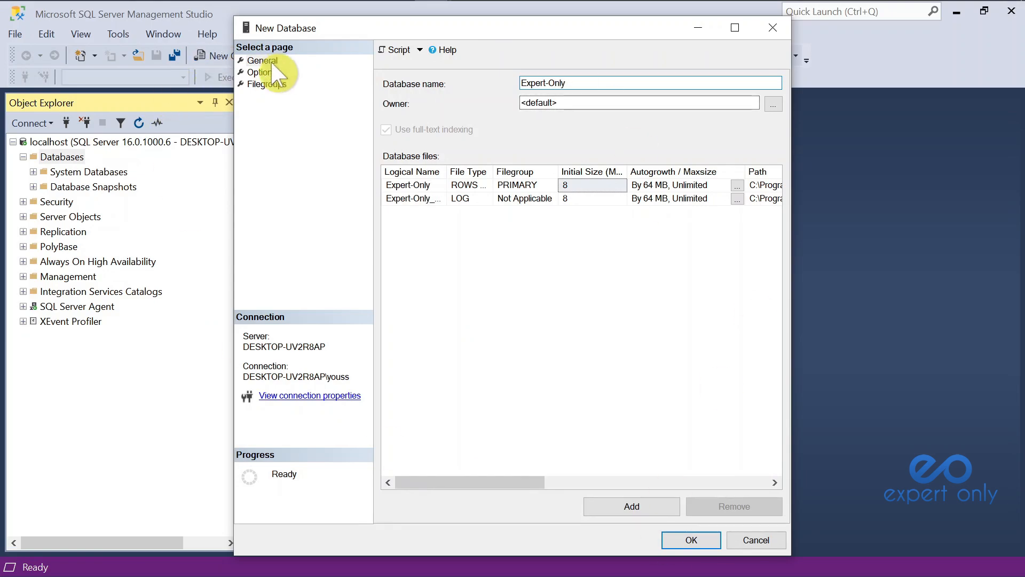
# Step: Review the General, Options and Filegroups settings, keep their defaults and create the Expert-Only database
pyautogui.moveTo(614, 81); pyautogui.dragTo(502, 80)
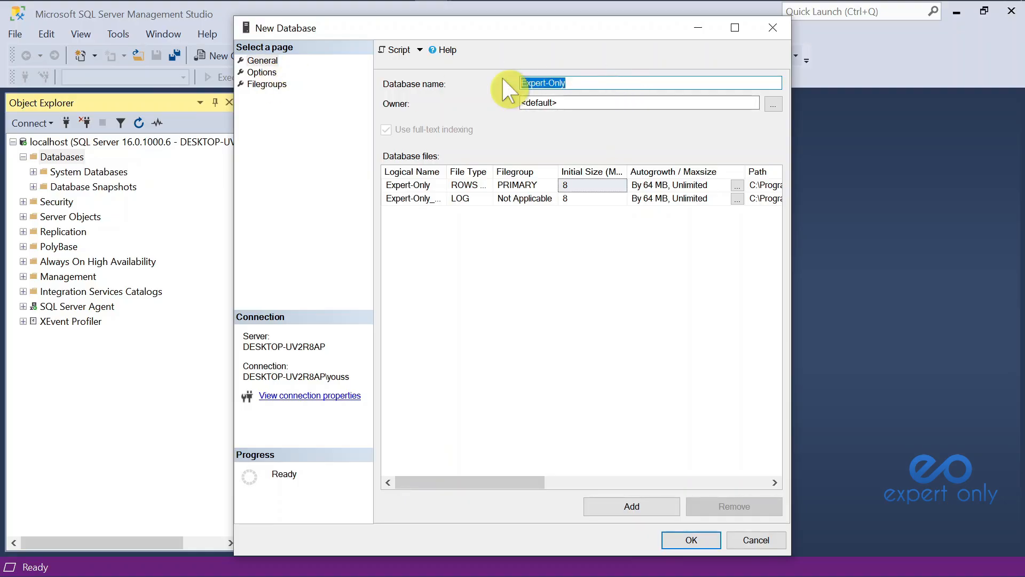
pyautogui.moveTo(447, 171); pyautogui.dragTo(471, 172)
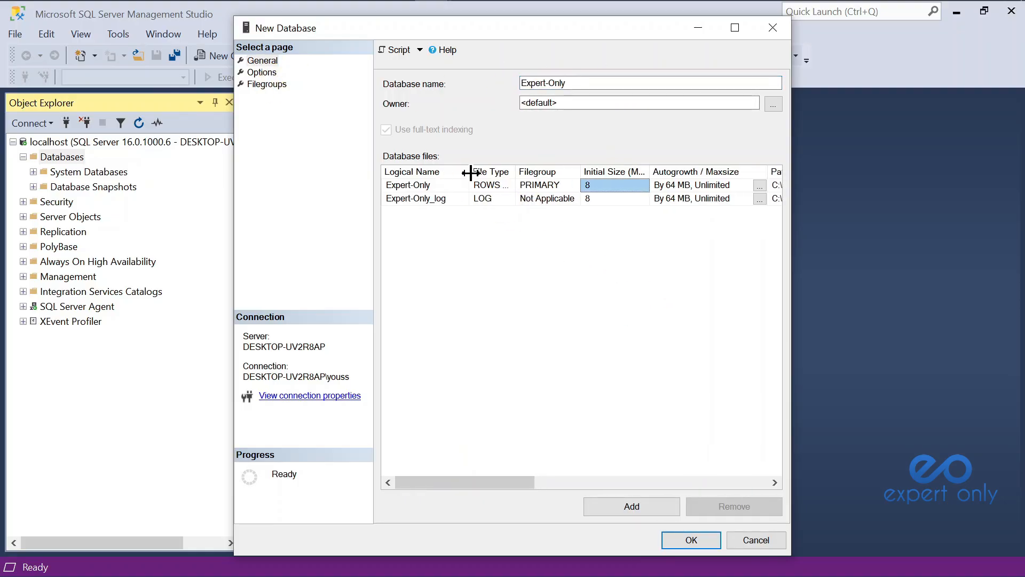
pyautogui.click(263, 72)
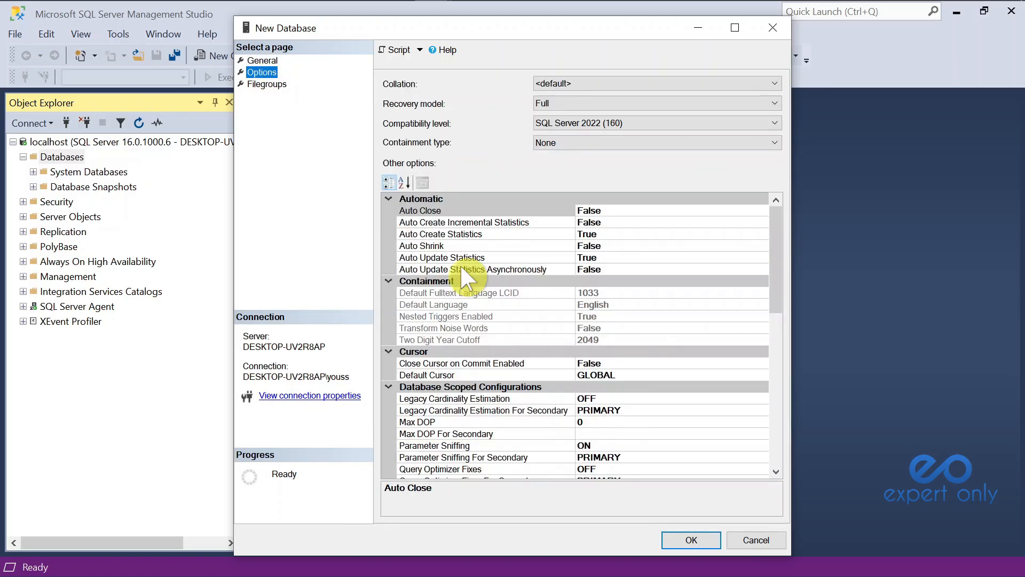
pyautogui.click(263, 60)
pyautogui.click(267, 84)
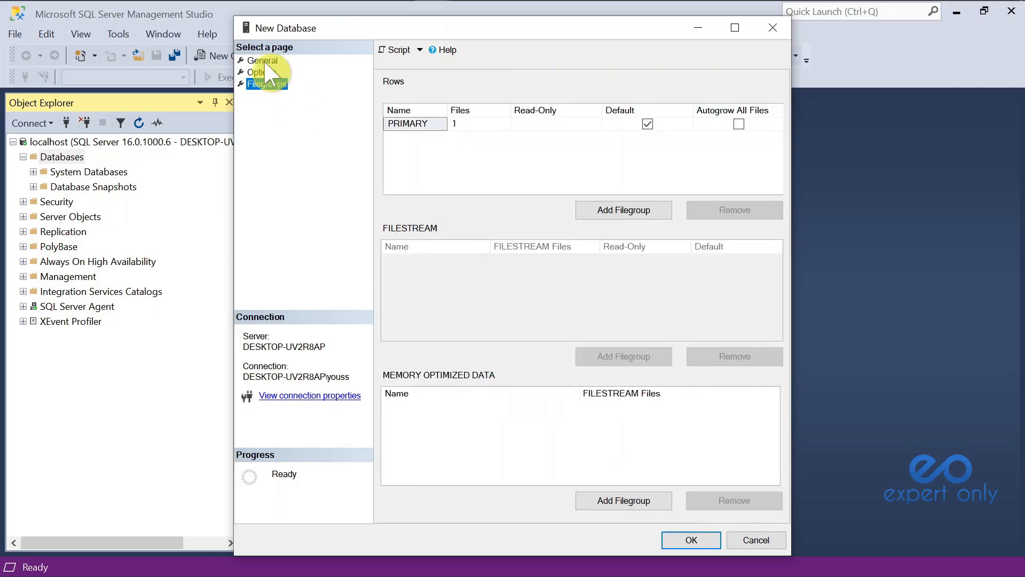
pyautogui.click(263, 60)
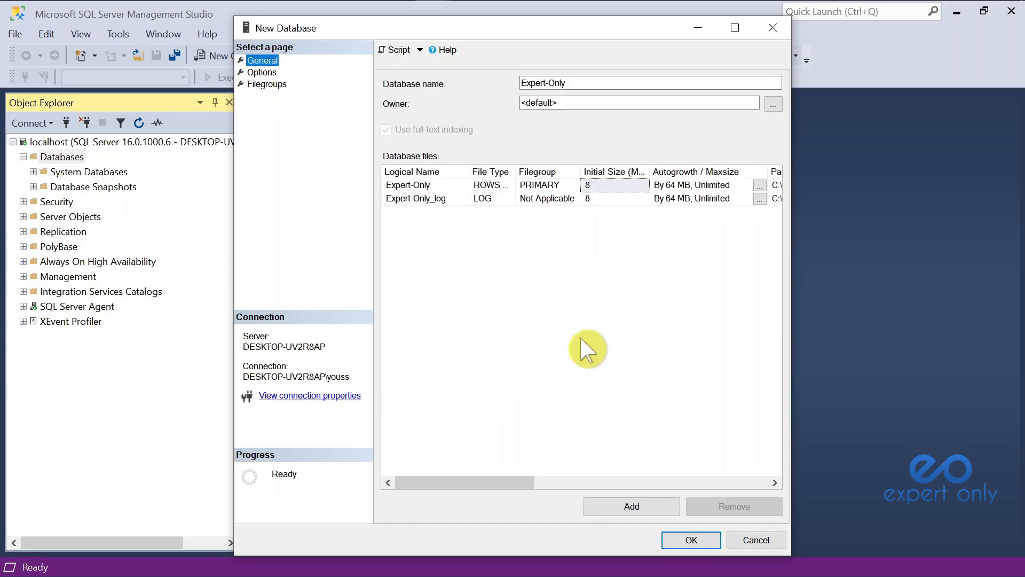
pyautogui.click(697, 538)
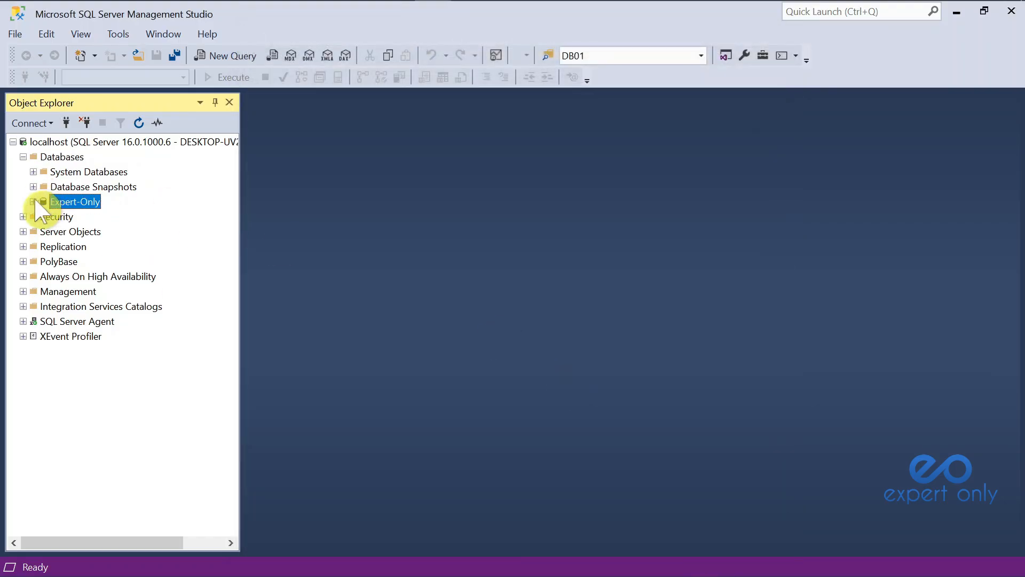
# Step: Check the new Expert-Only database in the Object Explorer and examine the existing logins under the Security folder
pyautogui.click(33, 201)
pyautogui.click(33, 202)
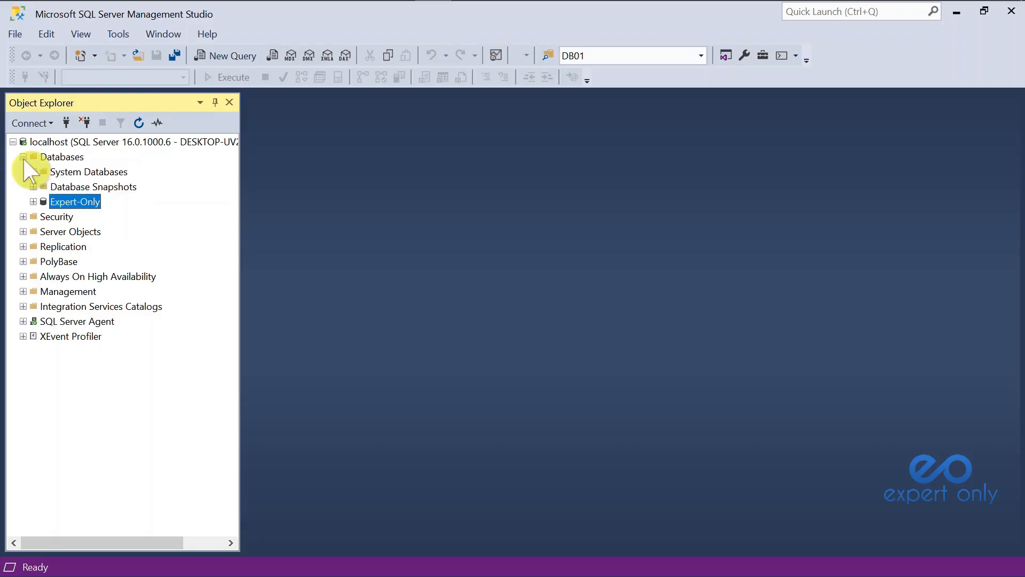
pyautogui.click(22, 157)
pyautogui.click(23, 171)
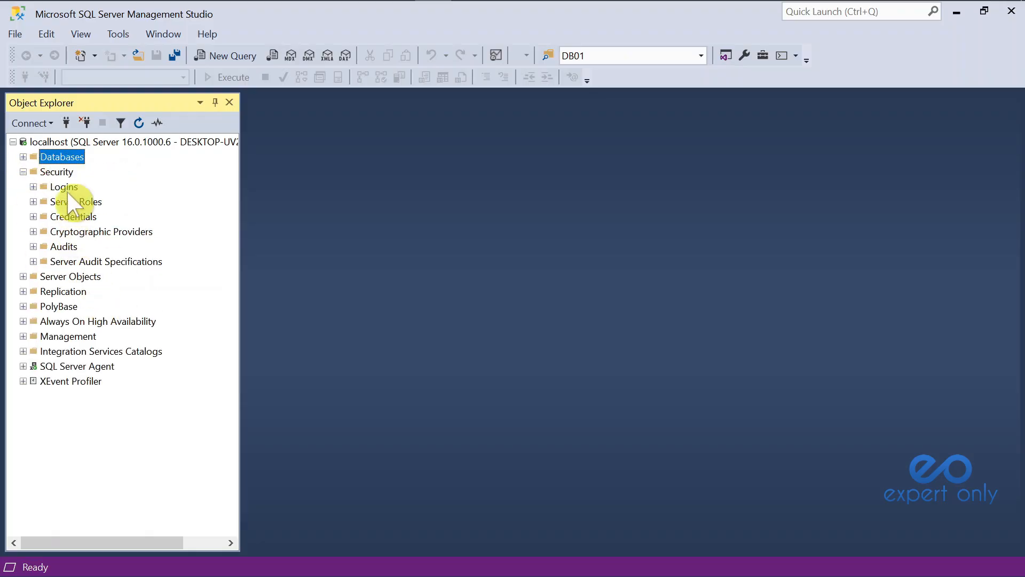
pyautogui.click(33, 187)
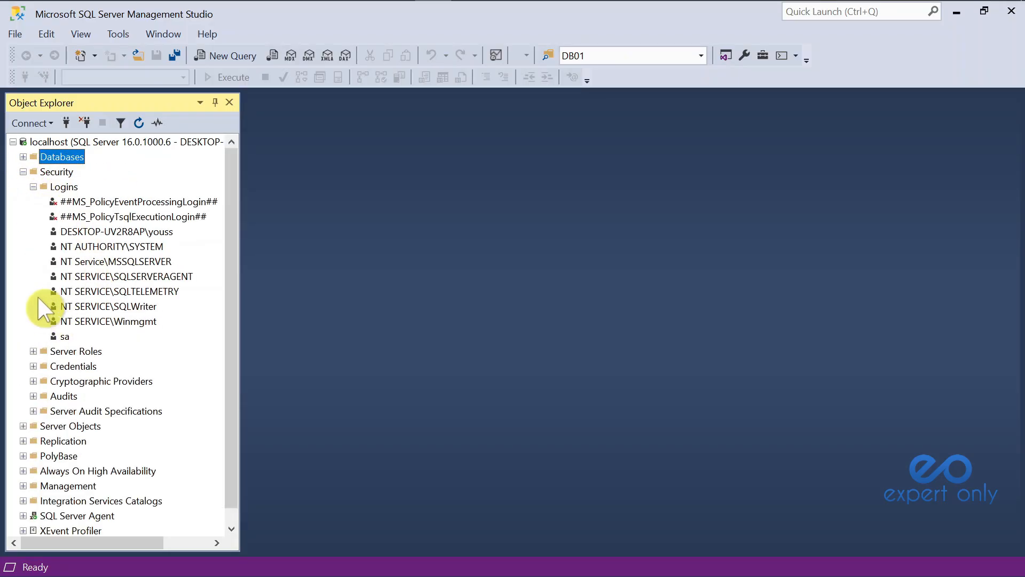
pyautogui.click(33, 187)
# Step: Start a new login under the Security folder, using SQL Server authentication and the login name LoginExpertOnly
pyautogui.rightClick(62, 171)
pyautogui.moveTo(91, 178)
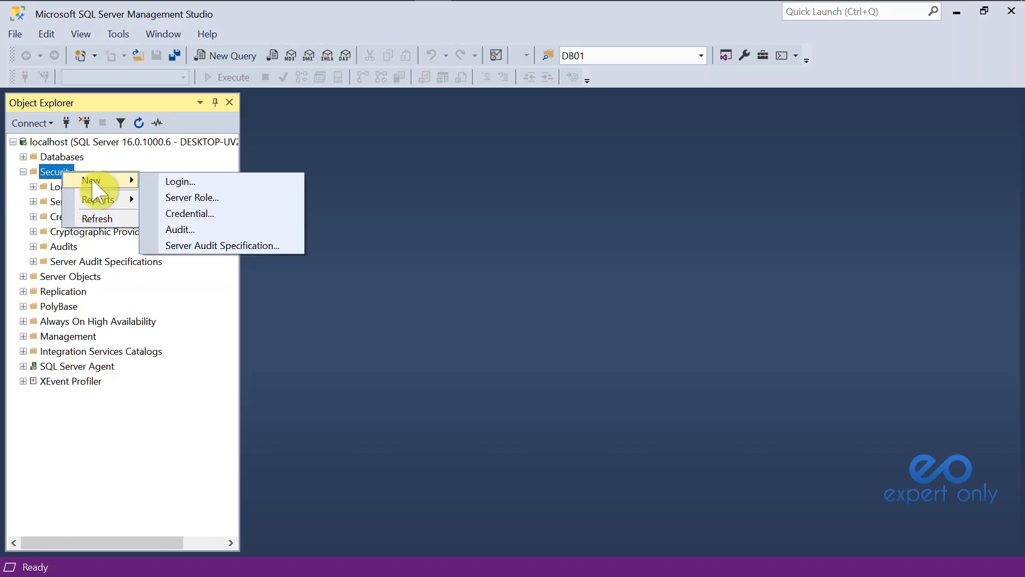
pyautogui.click(239, 181)
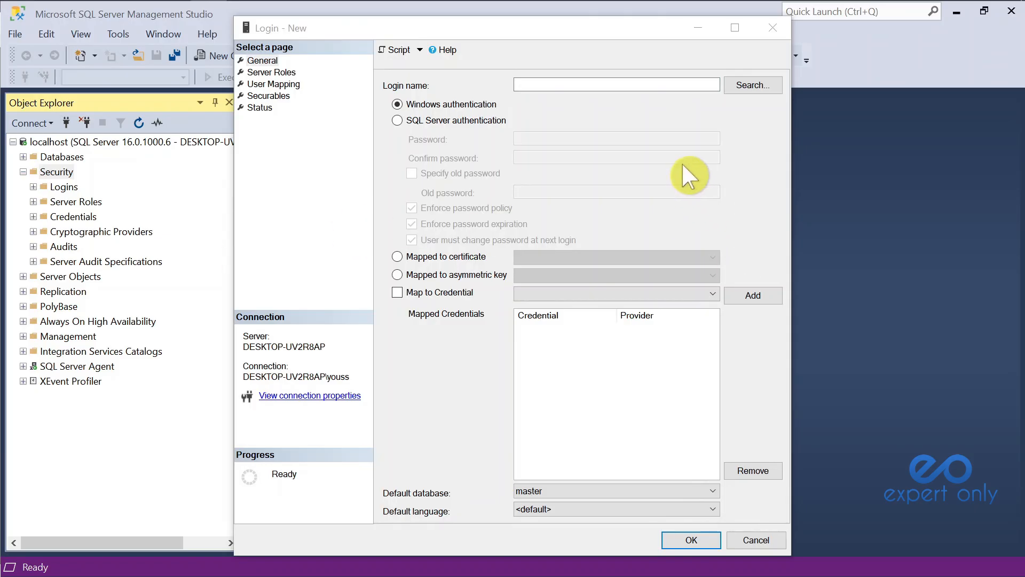
pyautogui.click(442, 120)
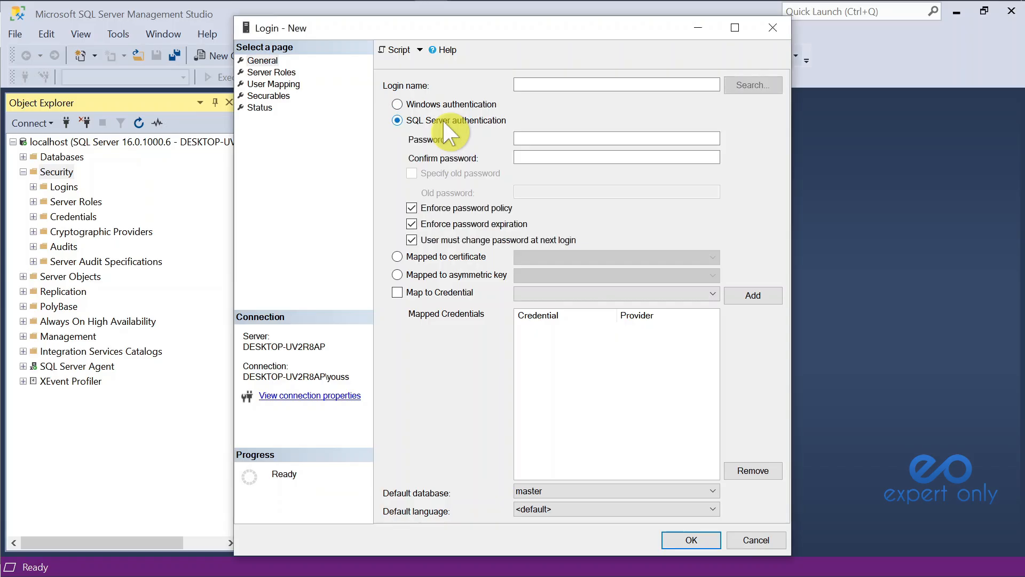
pyautogui.write('LoginExpertOnly')
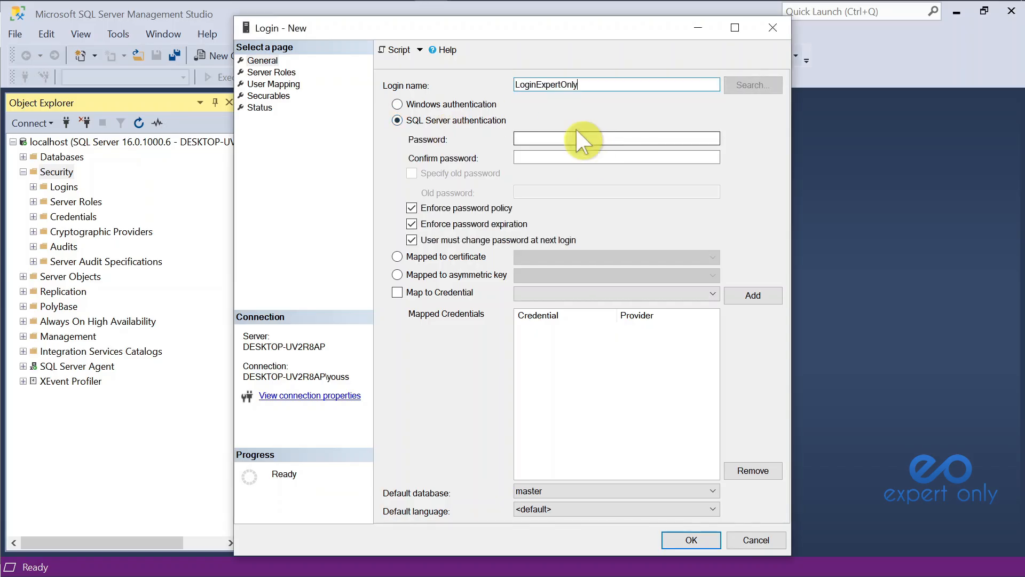
pyautogui.moveTo(595, 85); pyautogui.dragTo(511, 86)
# Step: Enter the login's password and repeat it in the confirmation field
pyautogui.click(562, 138)
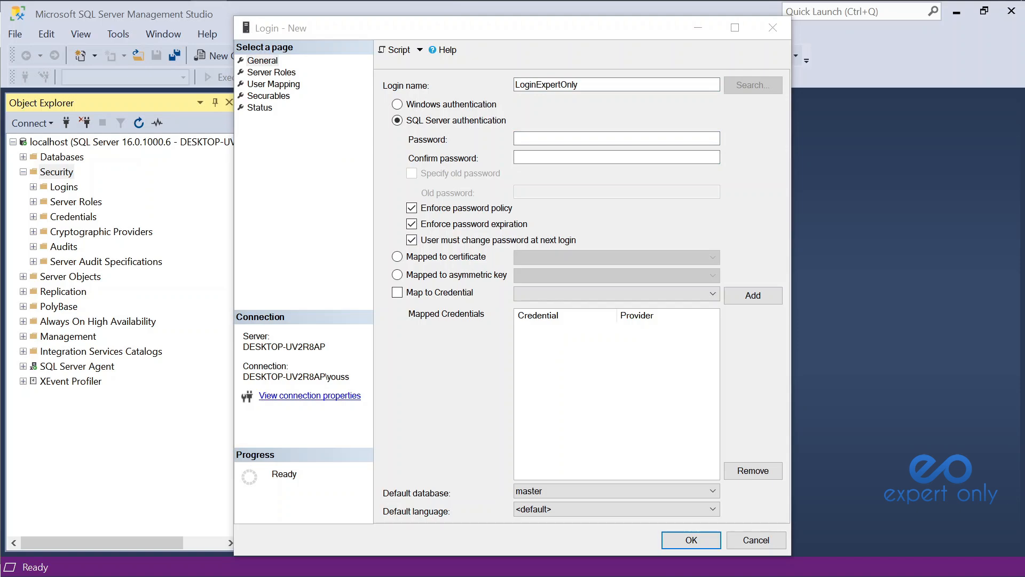
pyautogui.click(574, 138)
pyautogui.hotkey('ctrl', 'v')
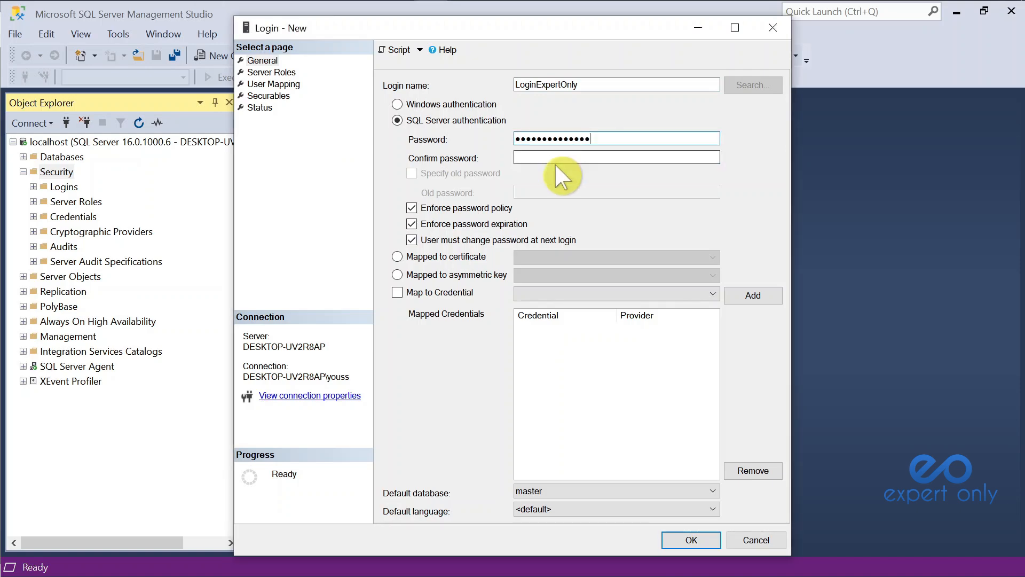
pyautogui.click(557, 158)
pyautogui.hotkey('ctrl', 'v')
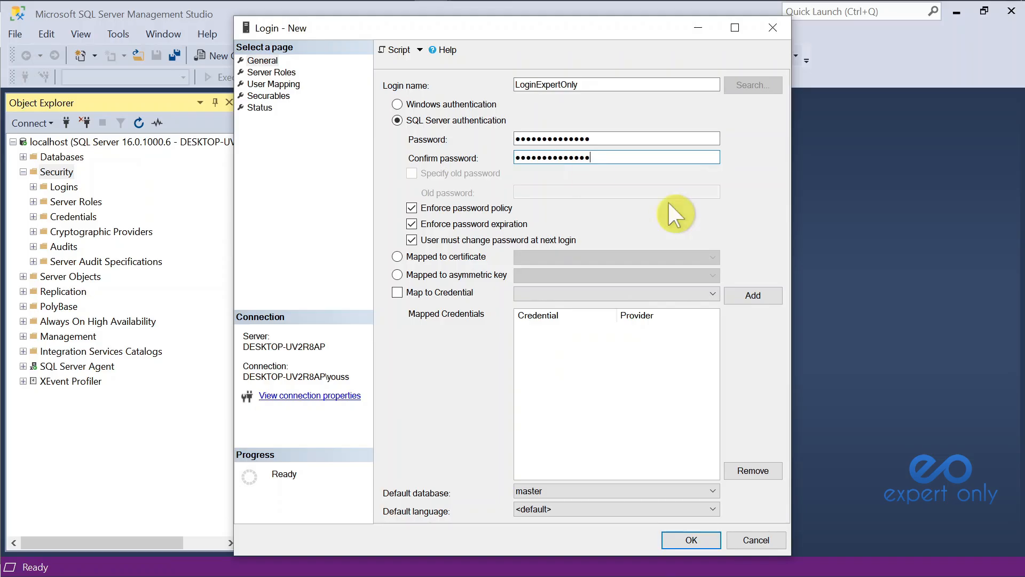
# Step: Turn off password expiration for the login and set its default database to Expert-Only
pyautogui.click(411, 224)
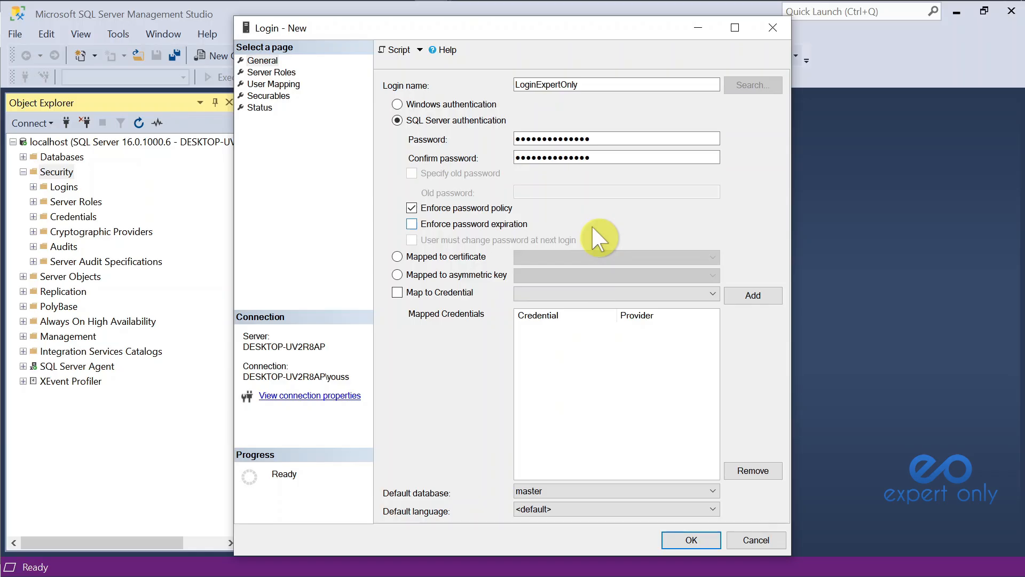
pyautogui.click(706, 488)
pyautogui.click(623, 501)
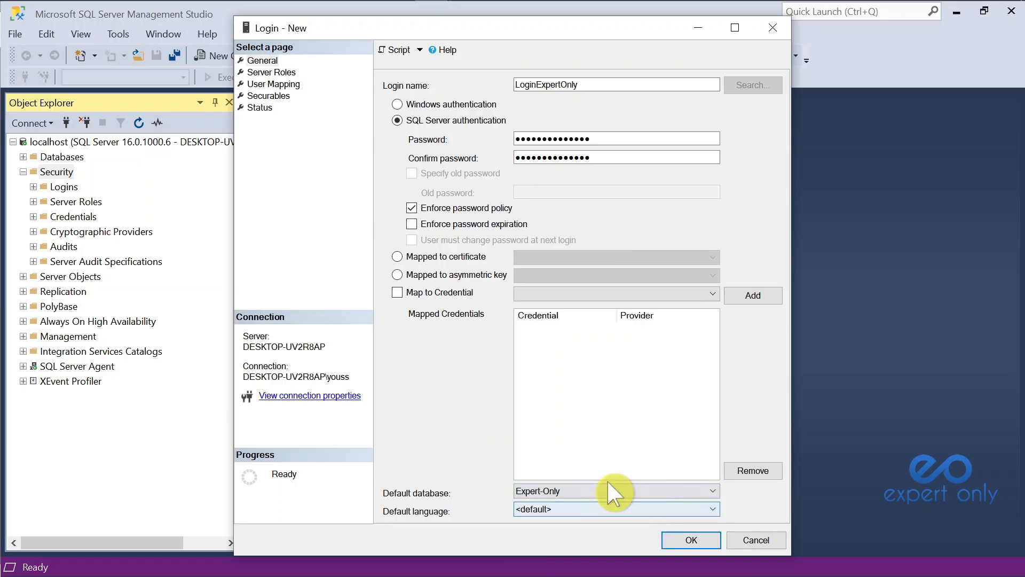
# Step: Grant the login the dbcreator, processadmin and diskadmin server roles
pyautogui.click(271, 73)
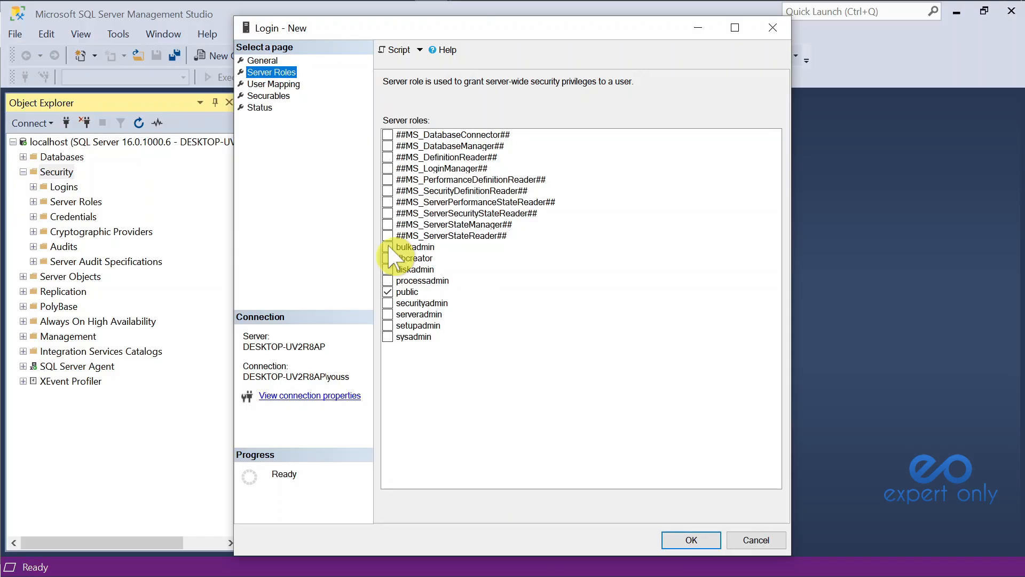
pyautogui.click(388, 258)
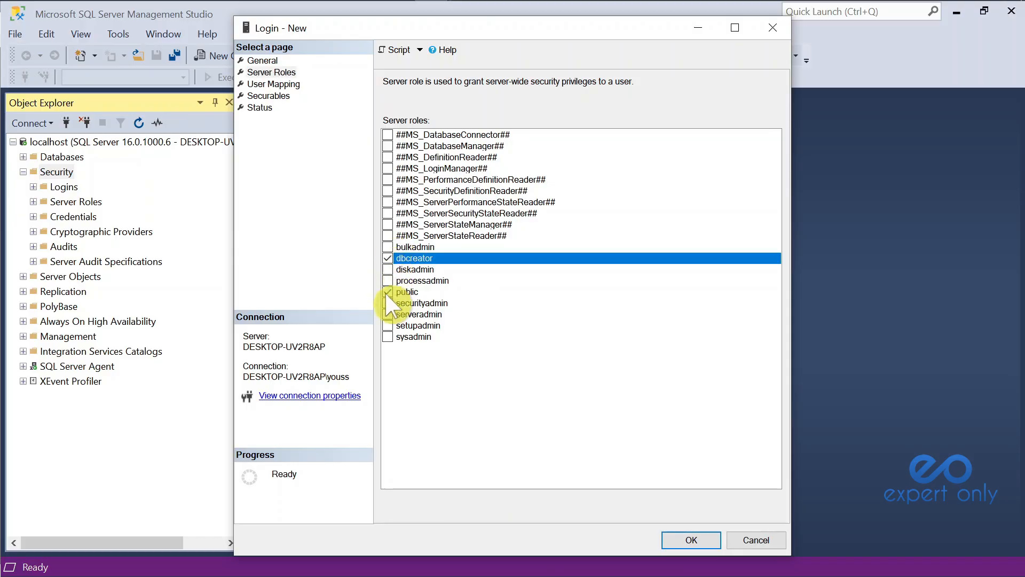
pyautogui.click(389, 281)
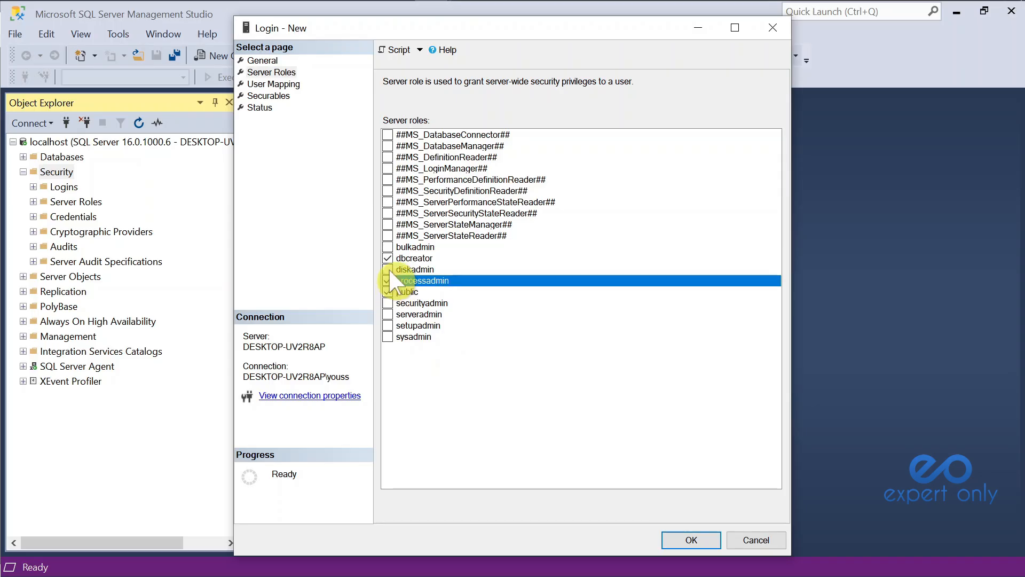
pyautogui.click(388, 269)
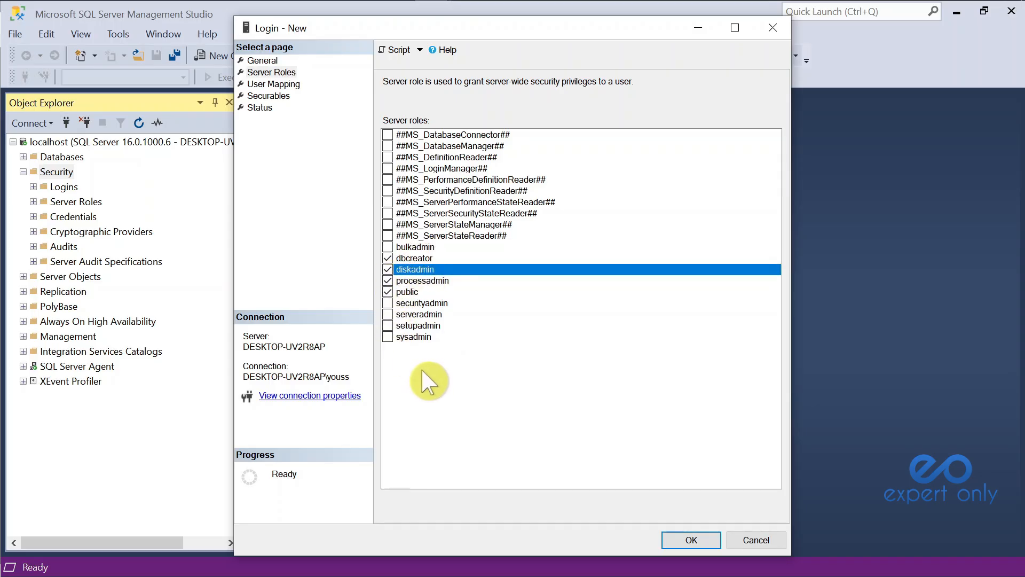
# Step: Map the login to the Expert-Only database and give it the db_owner role there
pyautogui.click(273, 84)
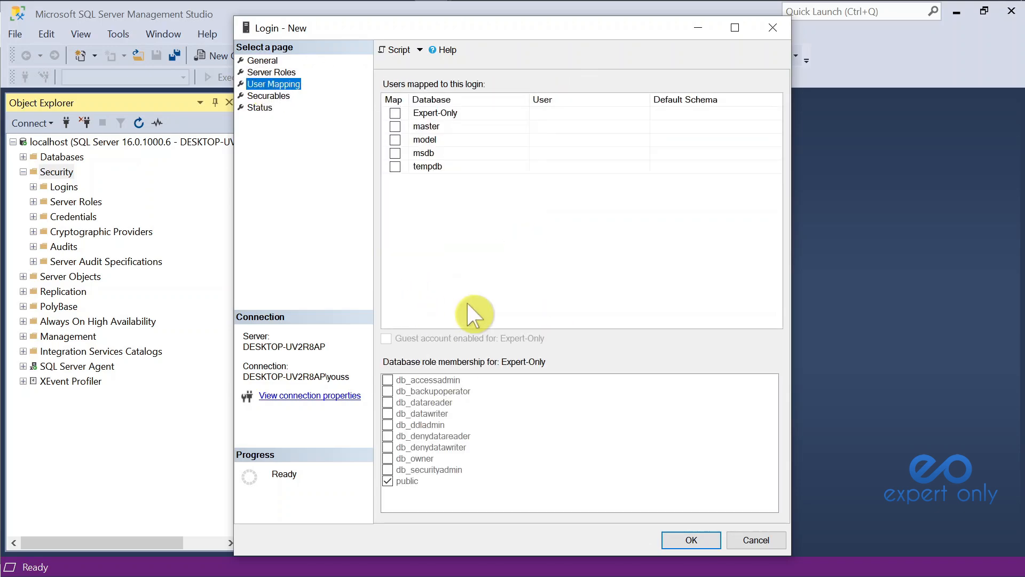
pyautogui.click(395, 113)
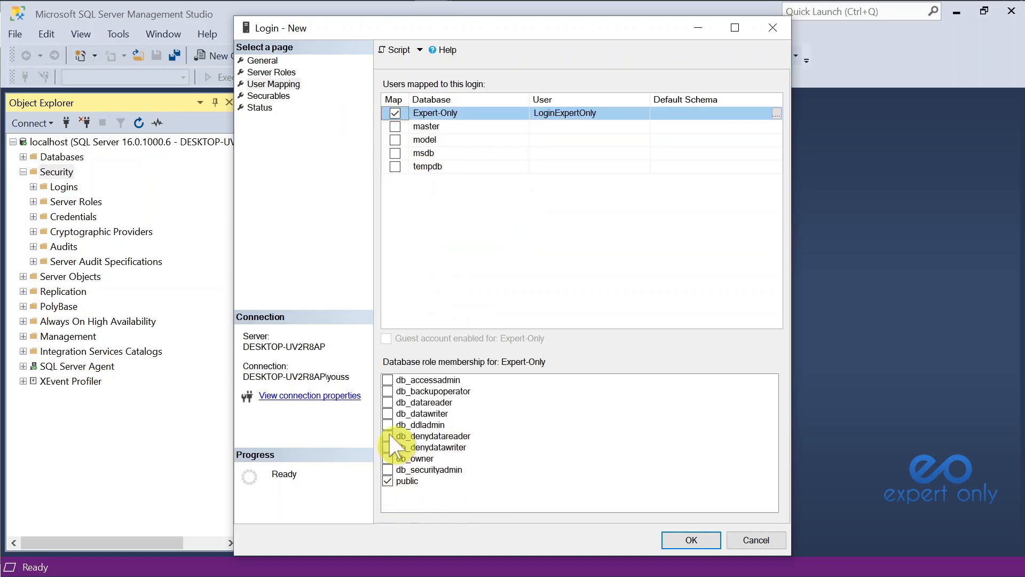
pyautogui.click(388, 458)
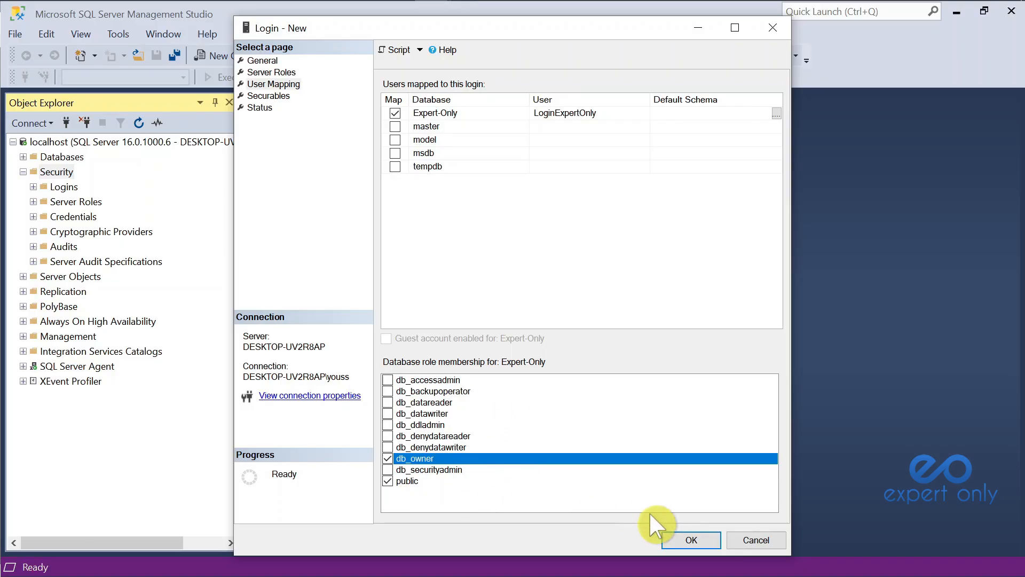
# Step: Review the login's Securables, Status and General settings and create the login
pyautogui.click(270, 96)
pyautogui.click(259, 107)
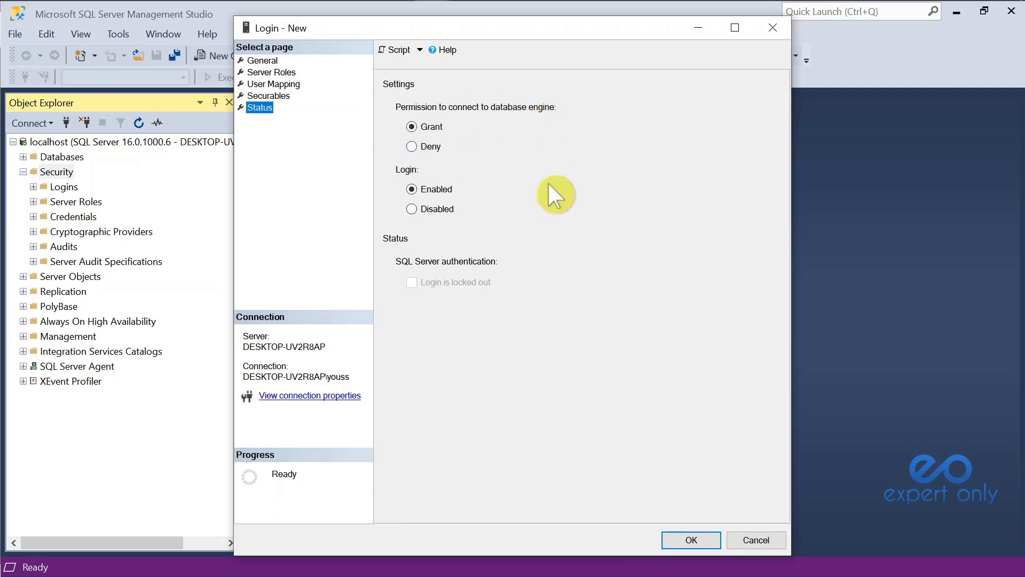
pyautogui.click(262, 61)
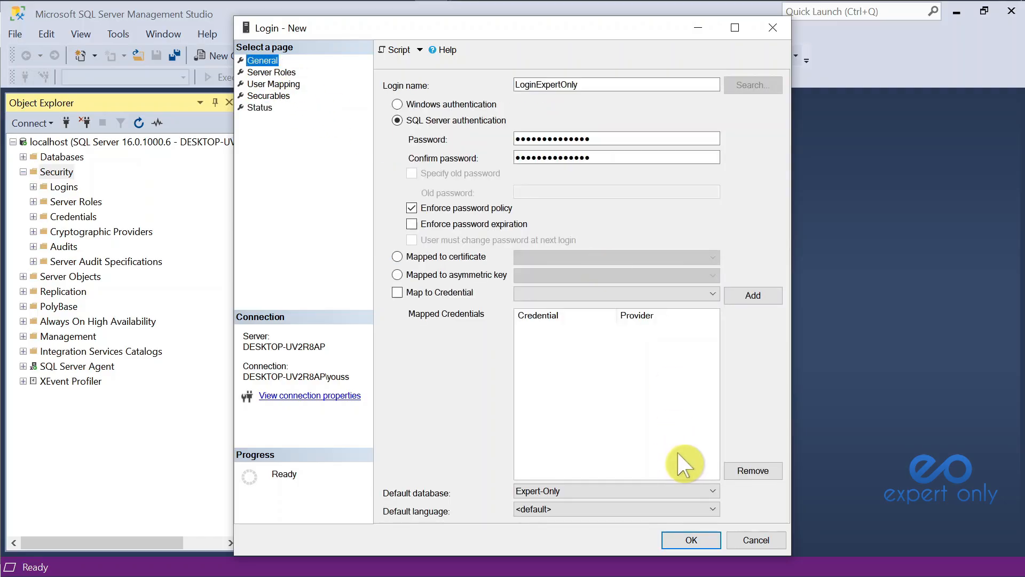
pyautogui.click(689, 540)
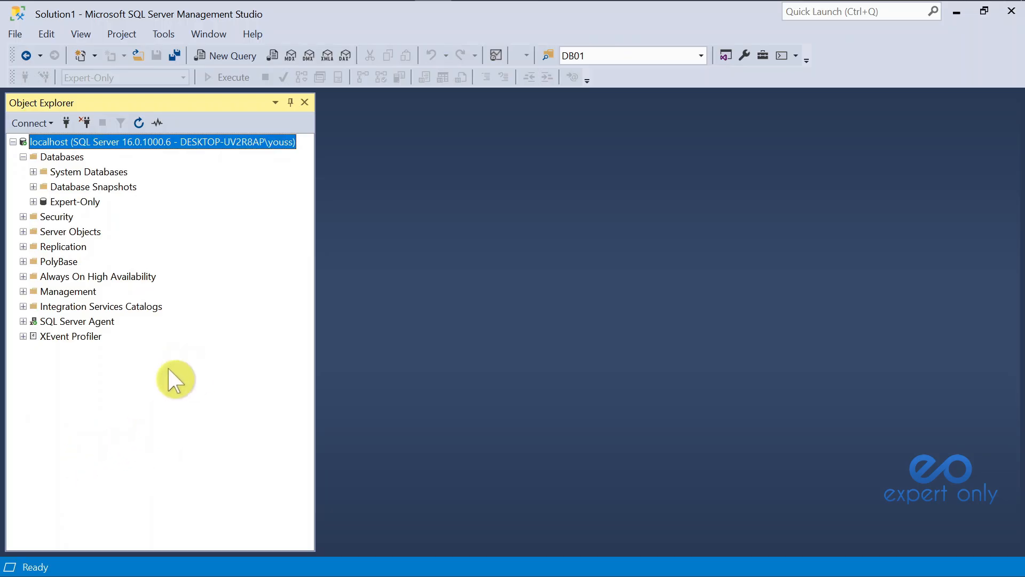
# Step: View the version information of SQL Server Management Studio and its components, and close it
pyautogui.click(253, 34)
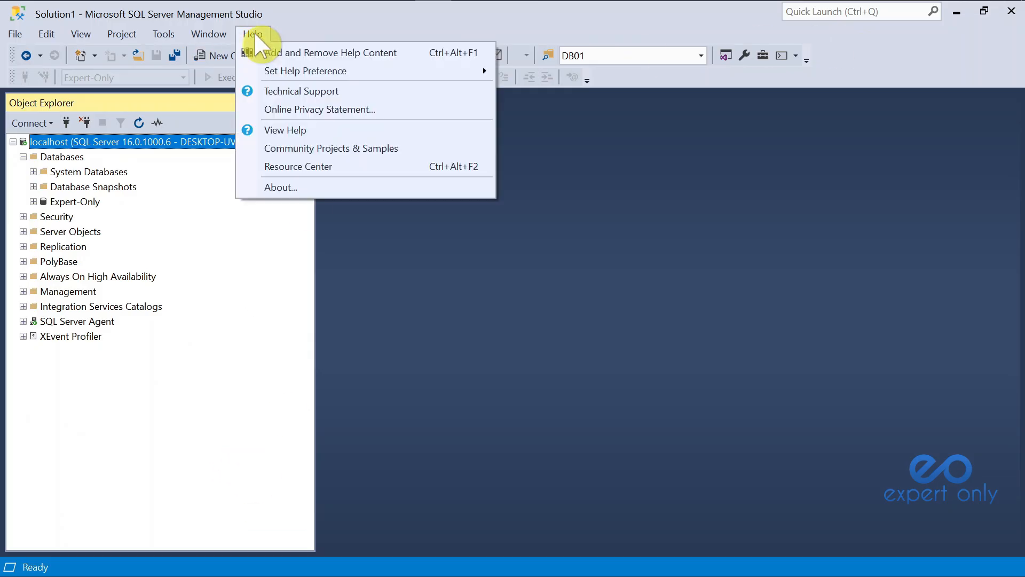
pyautogui.click(320, 184)
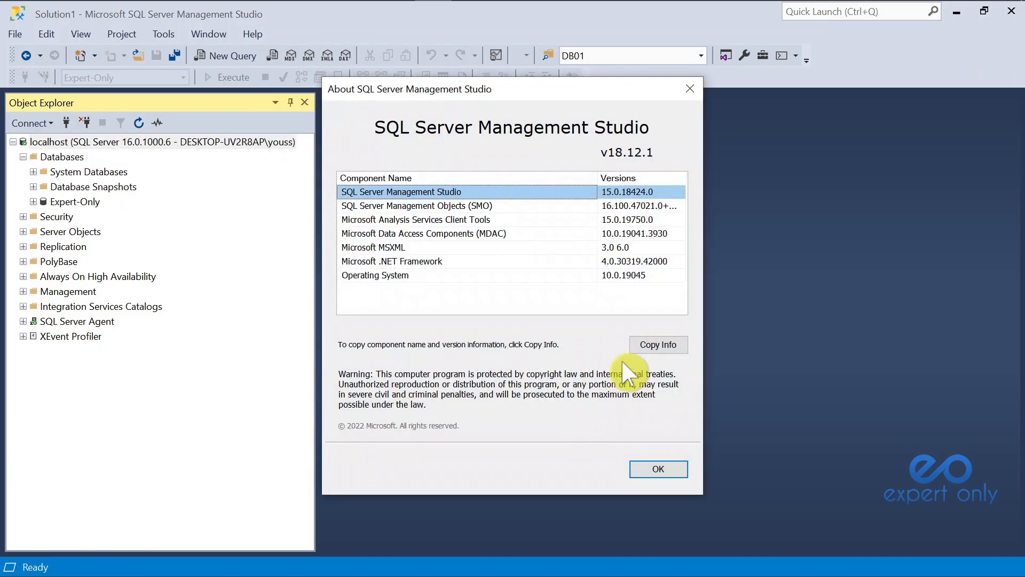
pyautogui.moveTo(561, 181); pyautogui.dragTo(526, 182)
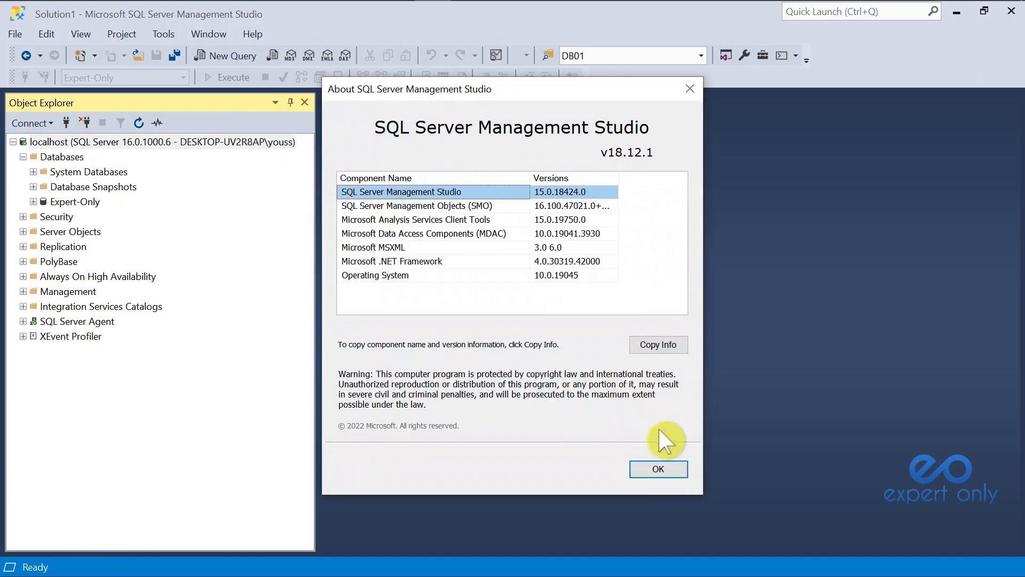
pyautogui.click(660, 466)
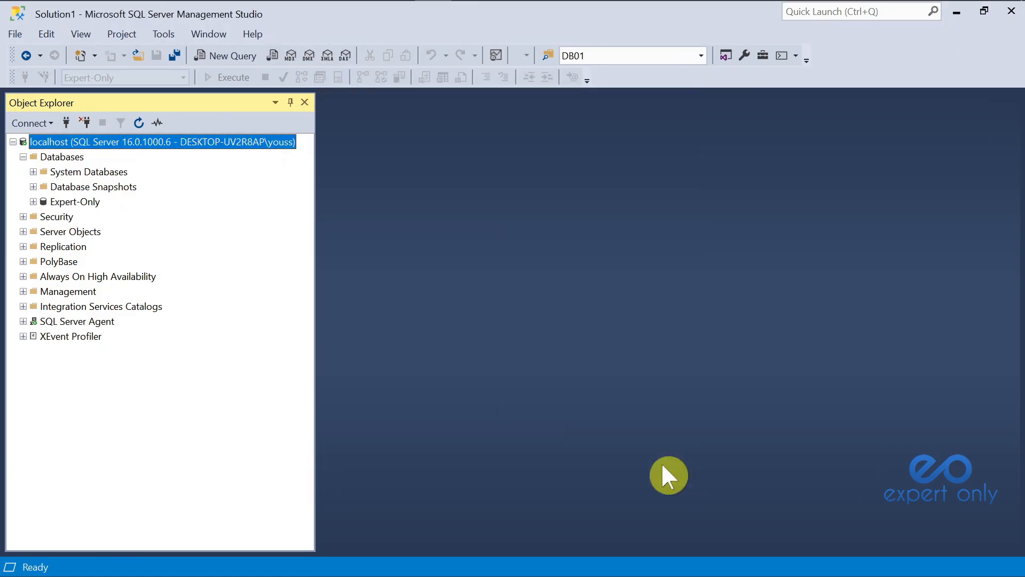
# Step: Set the Expert-Only database's compatibility level to SQL Server 2019 (150) in its properties, and refresh the database
pyautogui.click(90, 203)
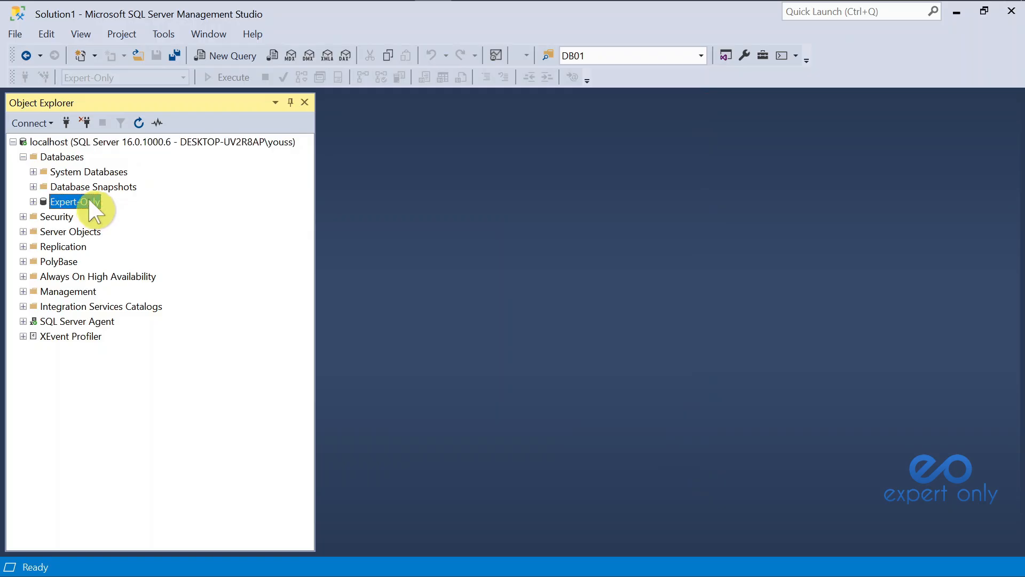
pyautogui.rightClick(89, 200)
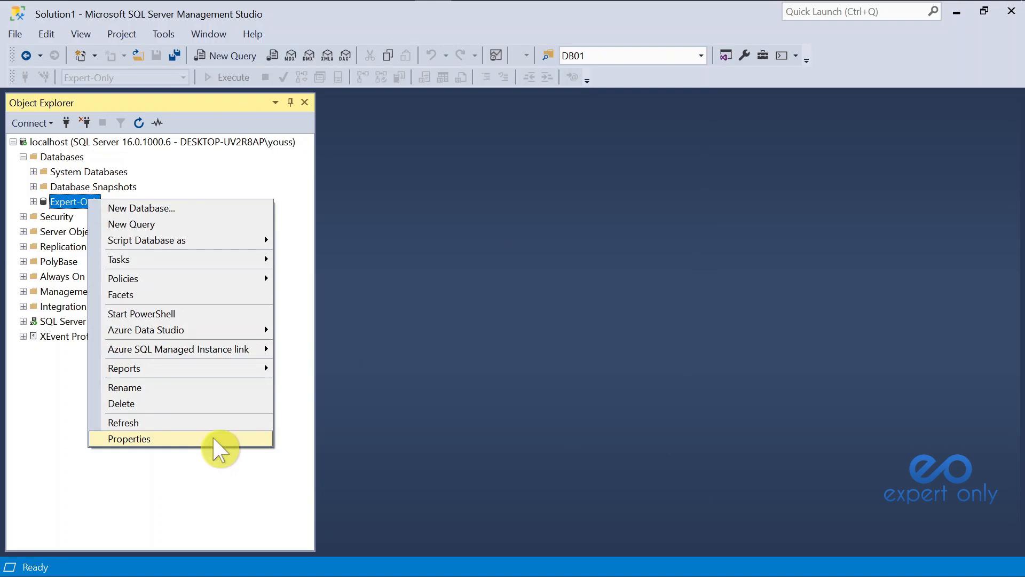
pyautogui.click(218, 450)
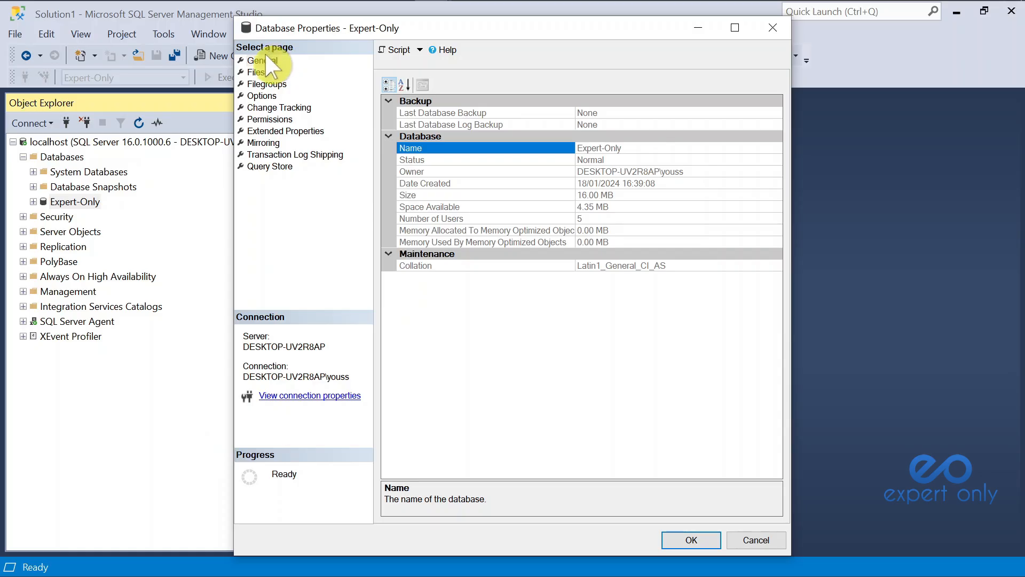
pyautogui.click(259, 96)
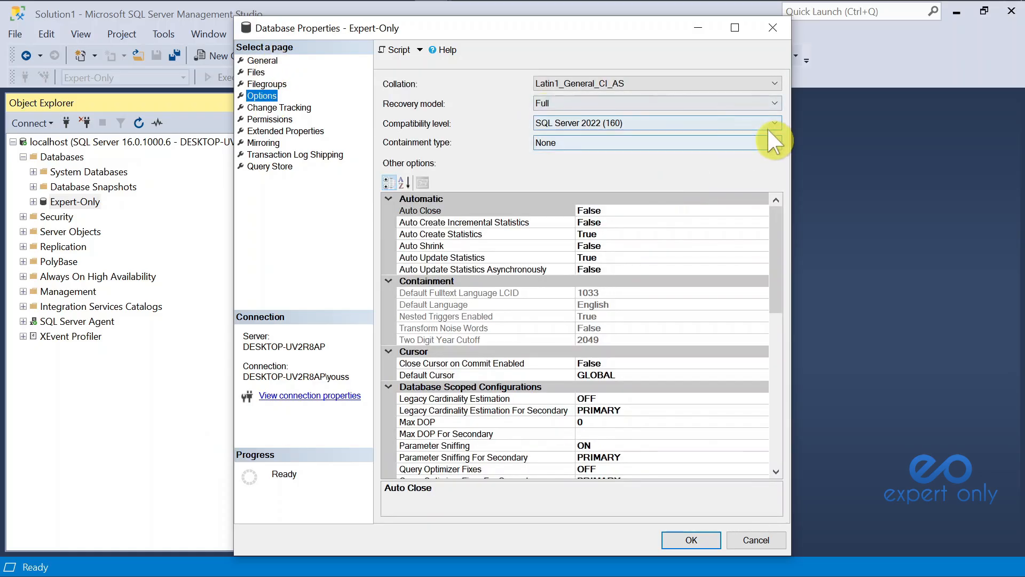
pyautogui.click(770, 119)
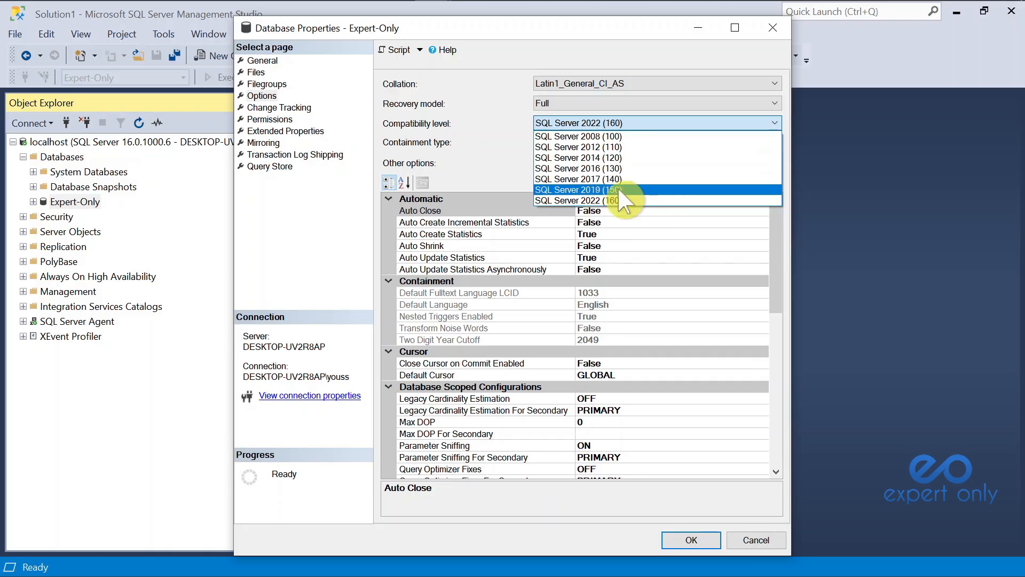
pyautogui.click(617, 189)
pyautogui.press('Return')
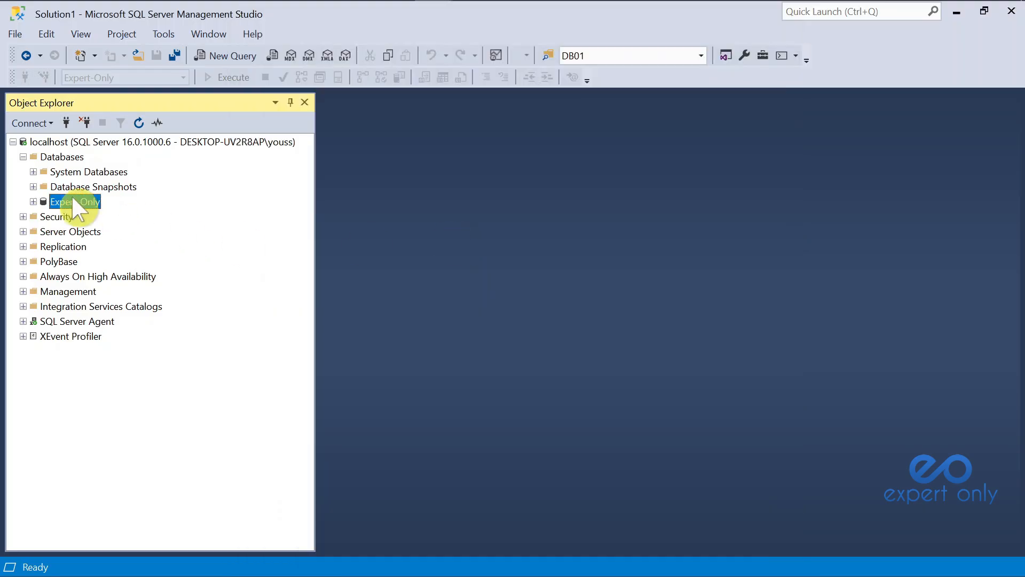
pyautogui.rightClick(76, 204)
pyautogui.click(130, 424)
# Step: Connect to the localhost Database Engine with SQL Server Authentication as LoginExpertOnly, entering the login's password
pyautogui.click(47, 124)
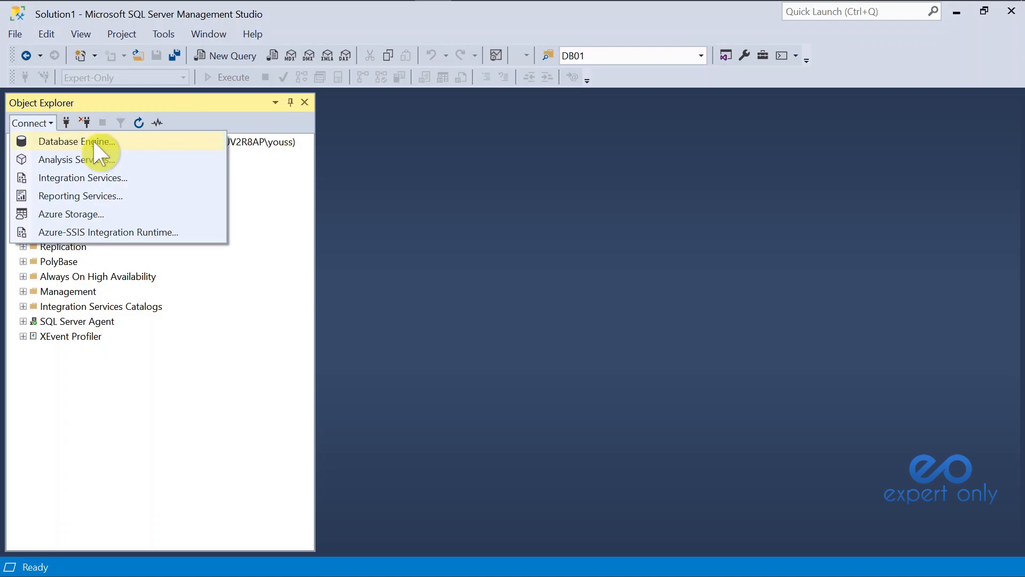
pyautogui.click(94, 142)
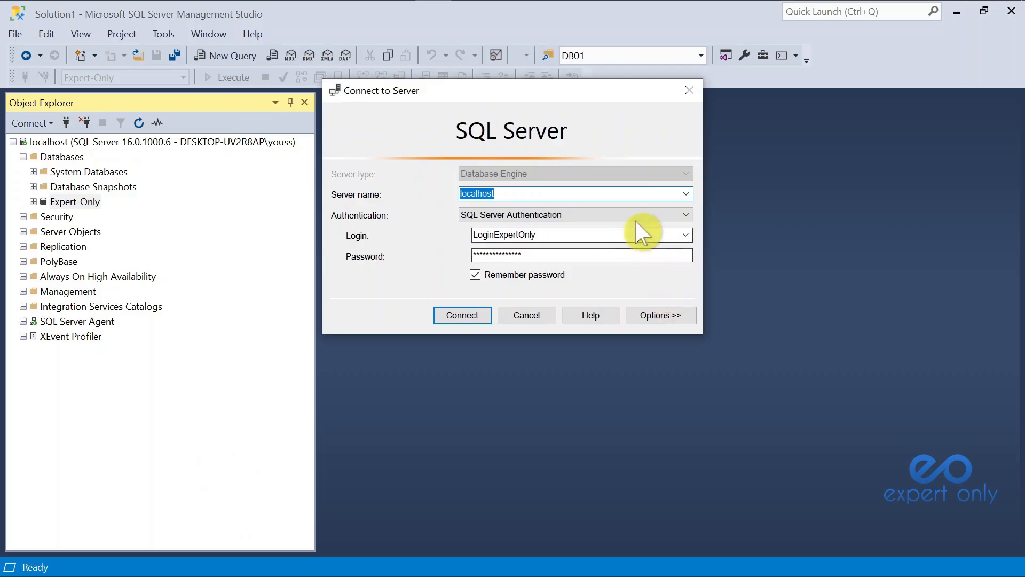
pyautogui.doubleClick(568, 234)
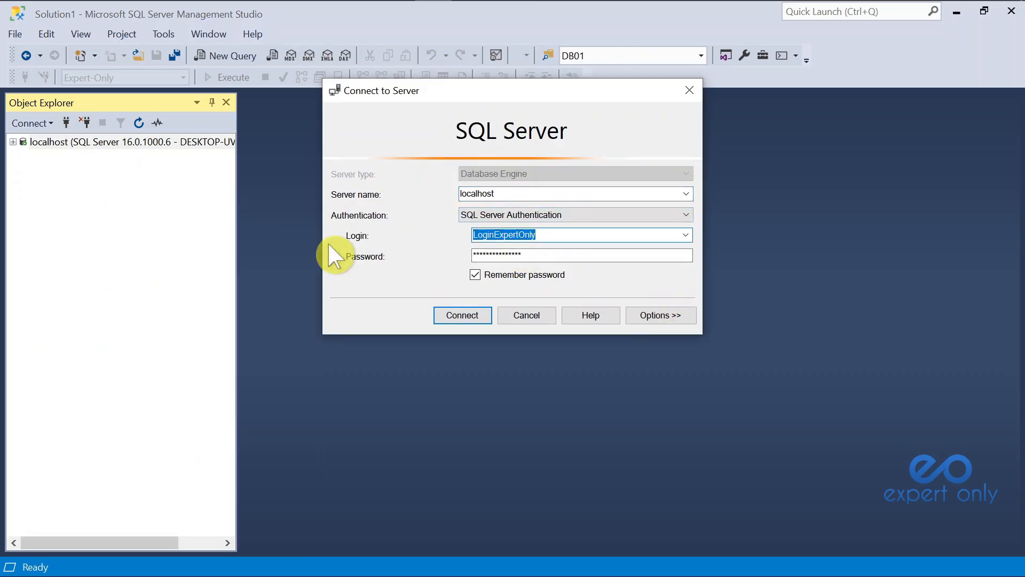
pyautogui.moveTo(264, 1)
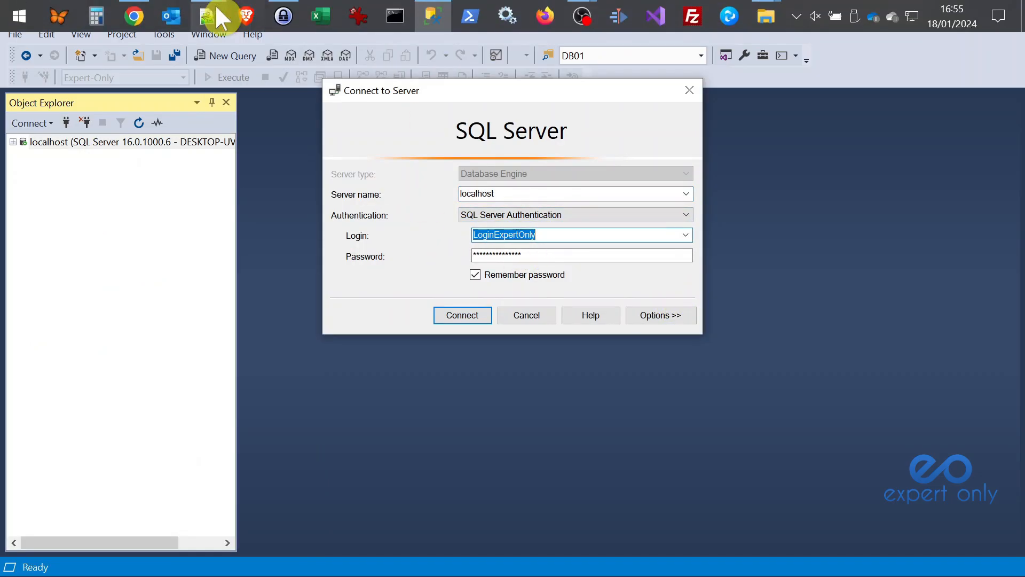
pyautogui.click(214, 3)
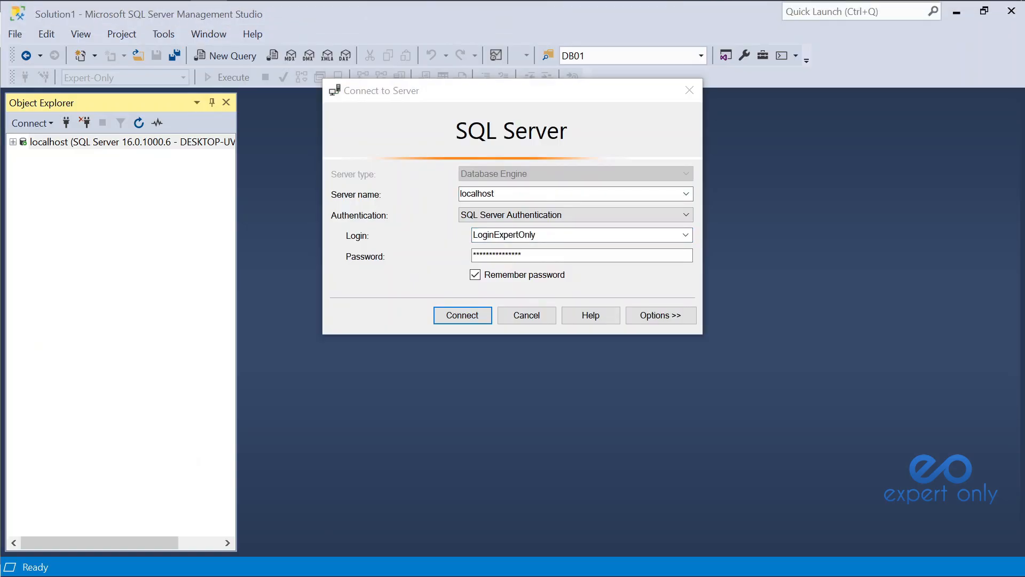
pyautogui.click(549, 256)
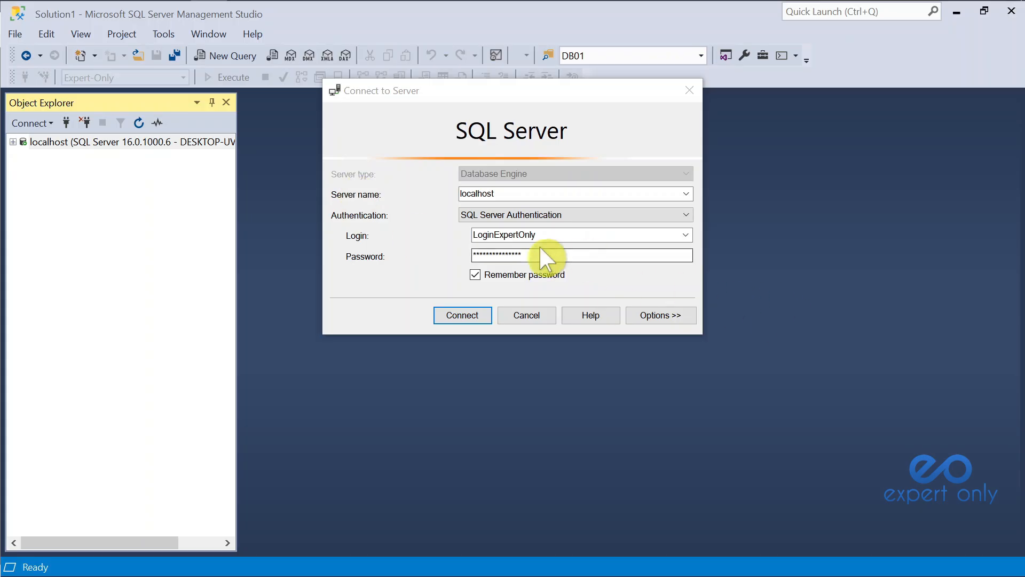
pyautogui.press('Tab')
pyautogui.hotkey('ctrl', 'v')
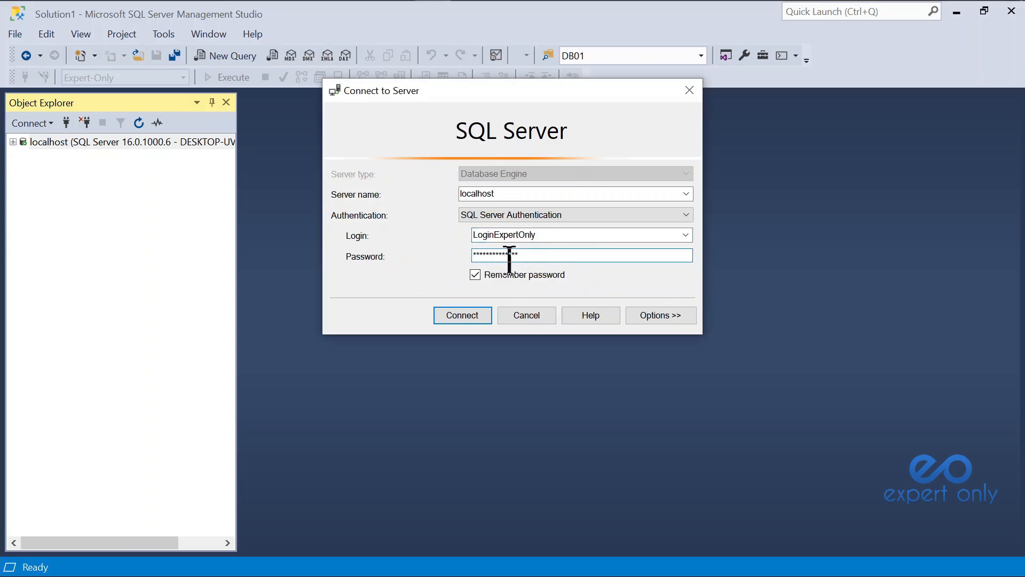
pyautogui.click(476, 275)
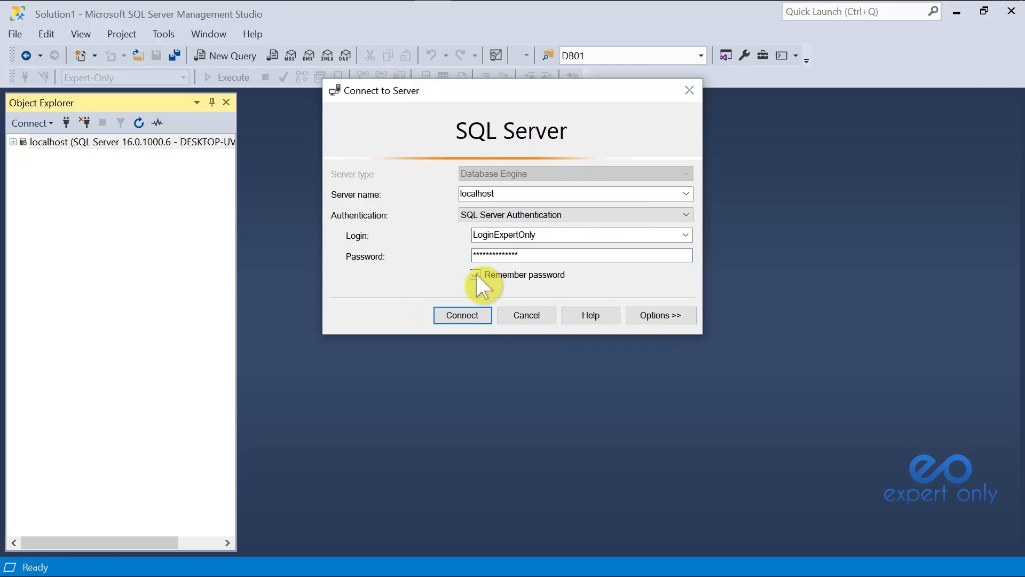
pyautogui.click(462, 315)
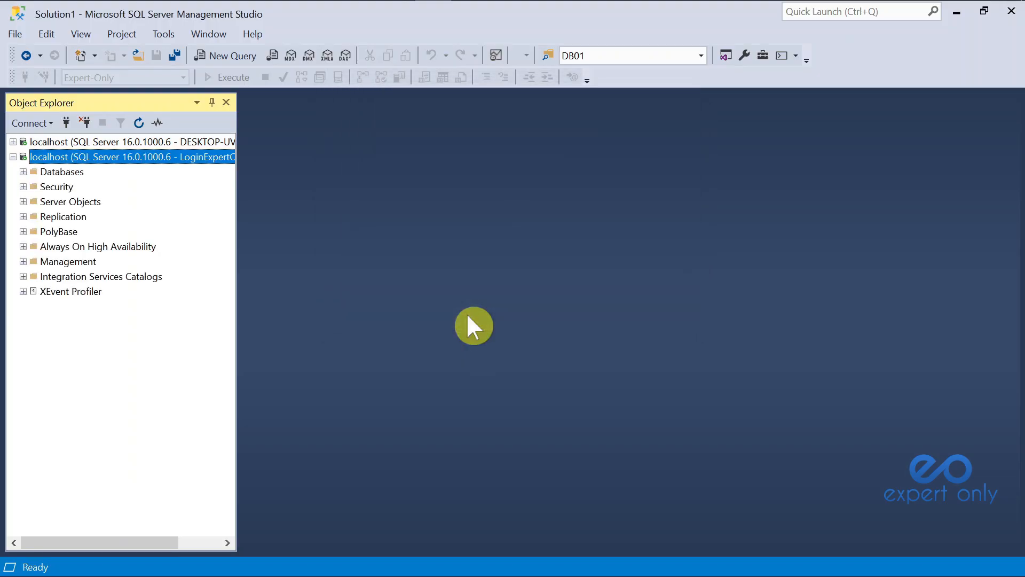
# Step: Expand the Expert-Only database and its Tables under the LoginExpertOnly connection, and open a new query on that database
pyautogui.click(23, 172)
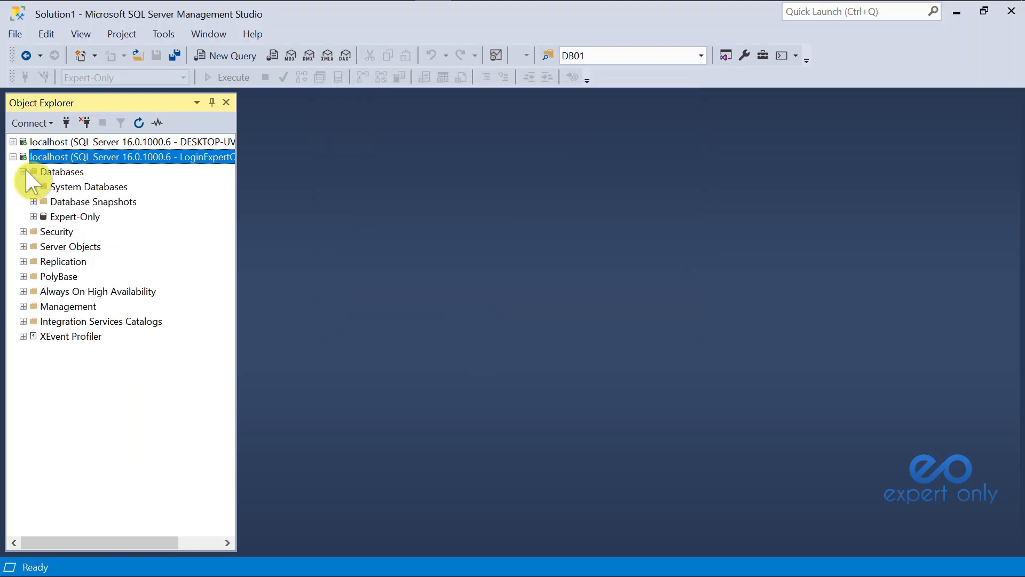
pyautogui.click(34, 216)
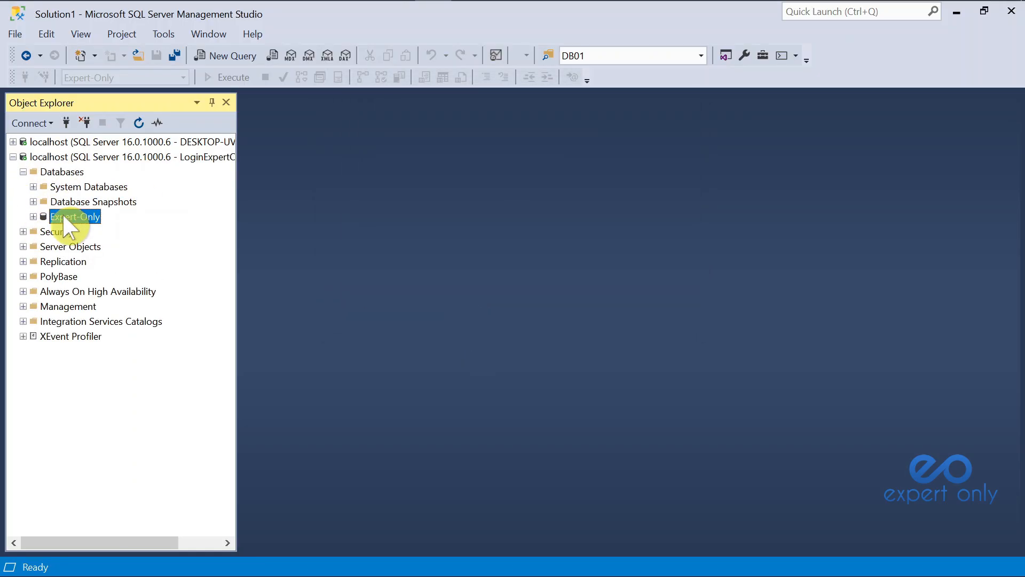
pyautogui.click(33, 216)
pyautogui.click(44, 246)
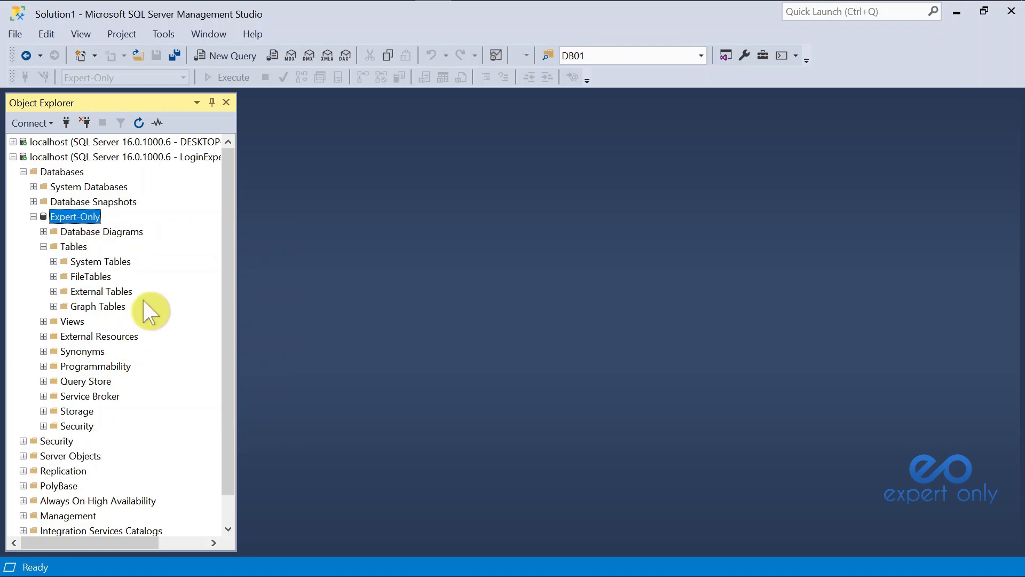
pyautogui.rightClick(94, 215)
pyautogui.click(179, 247)
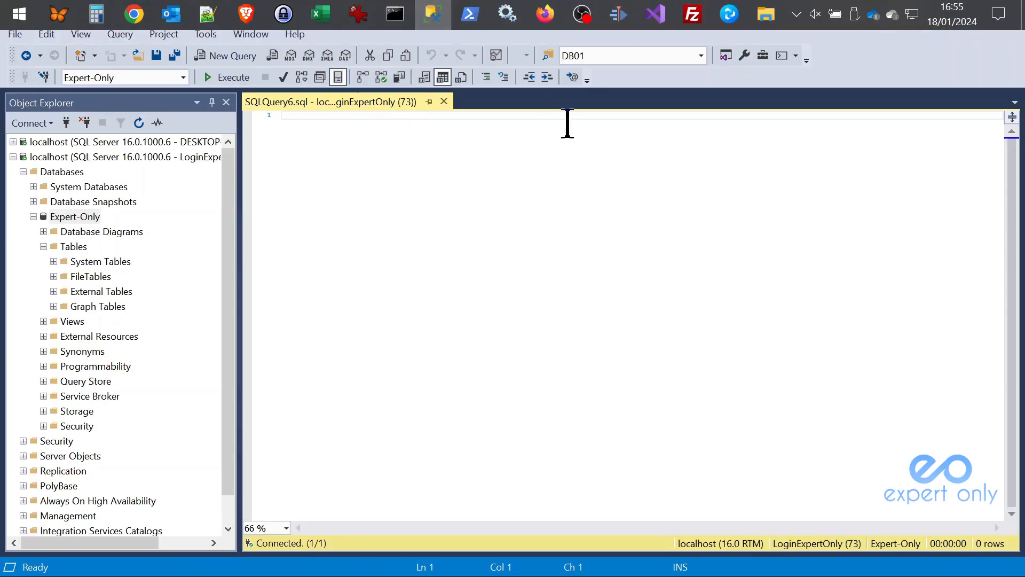
# Step: Open the script 01_create_table_customers.sql from the C:\data\S1 folder in Management Studio, using File Explorer
pyautogui.moveTo(770, 12)
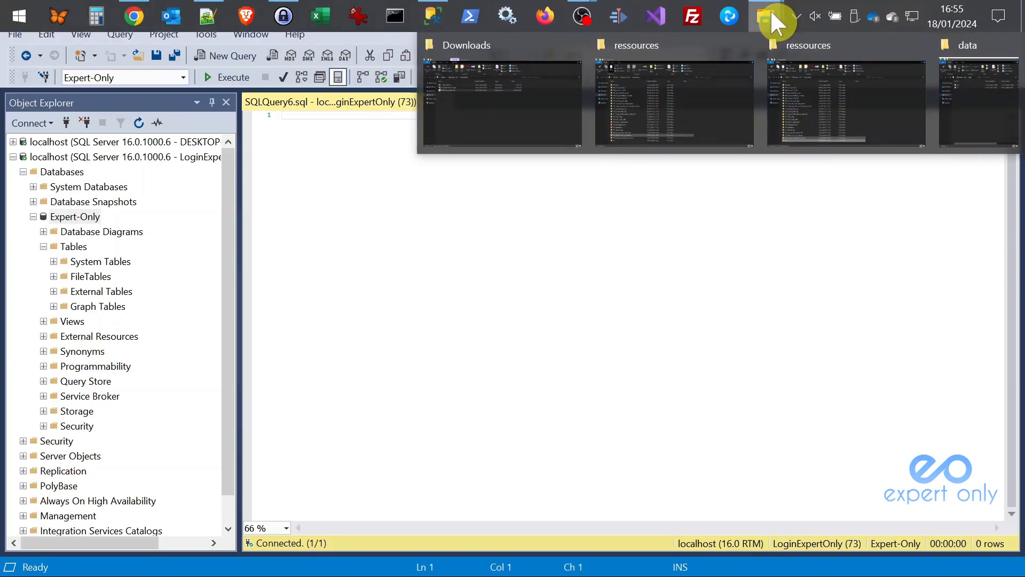
pyautogui.click(994, 106)
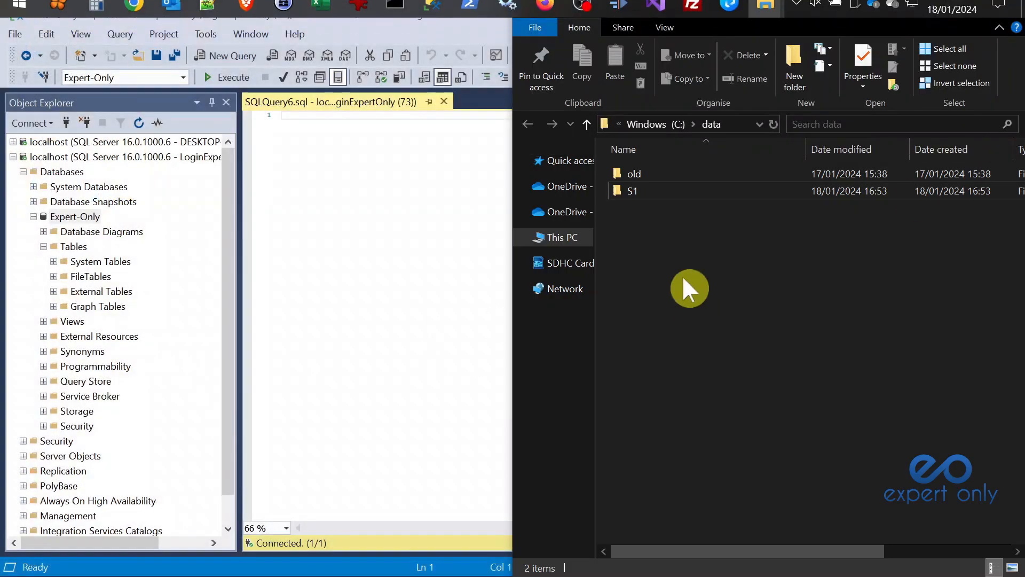
pyautogui.doubleClick(632, 190)
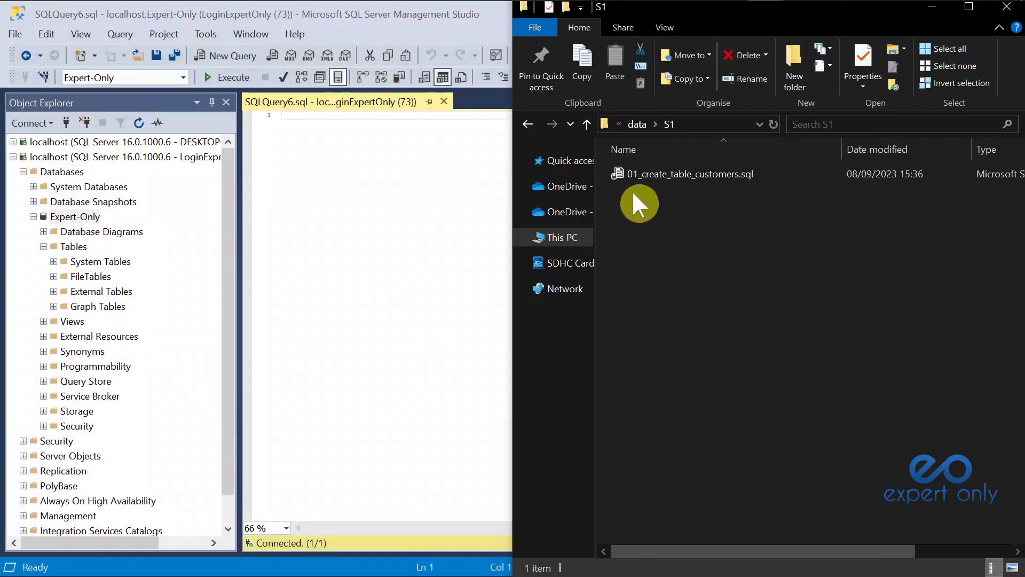
pyautogui.click(659, 176)
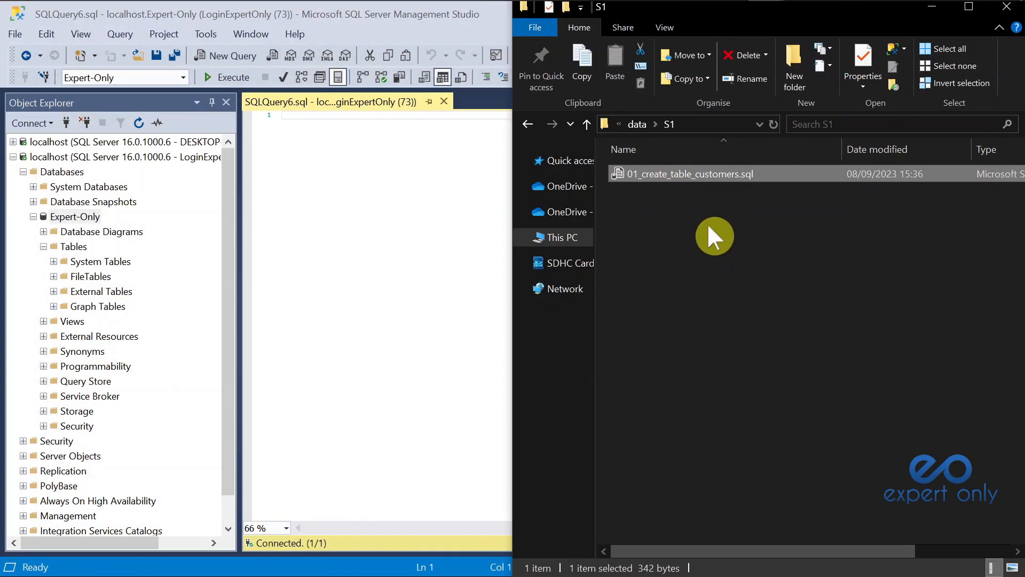
pyautogui.moveTo(710, 172); pyautogui.dragTo(320, 220)
pyautogui.press('super+Up')
pyautogui.click(474, 259)
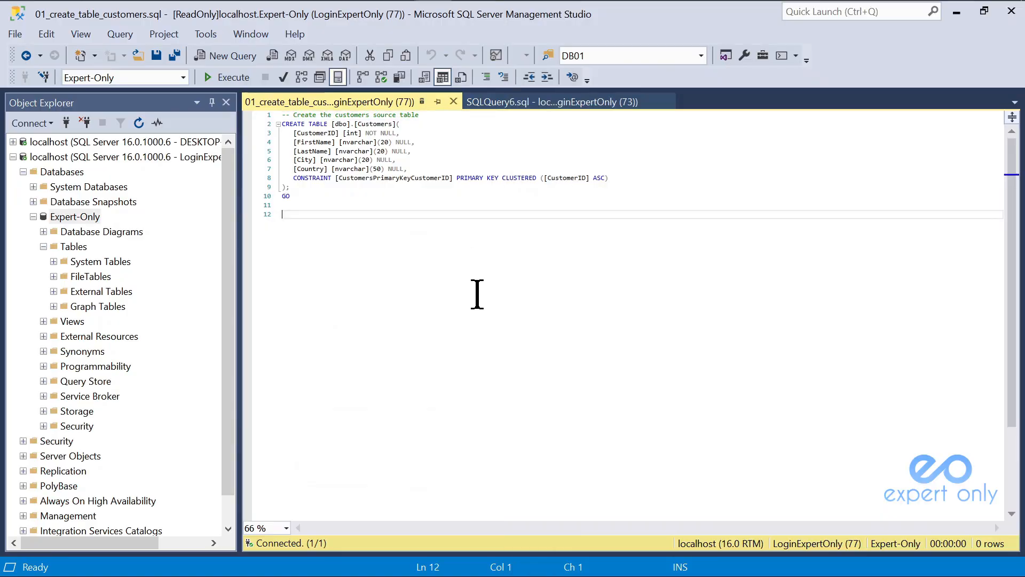
# Step: Run the script that creates the dbo.Customers table, refresh the Expert-Only database's Tables and select the new table
pyautogui.scroll(4, 478, 299)
pyautogui.scroll(2, 479, 299)
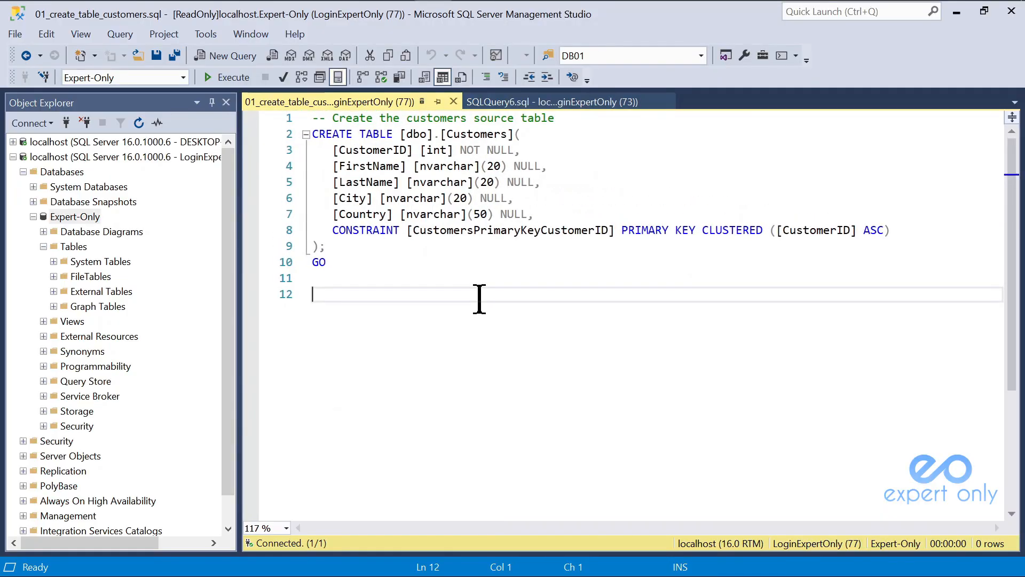
pyautogui.click(224, 77)
pyautogui.click(57, 247)
pyautogui.rightClick(60, 254)
pyautogui.click(93, 329)
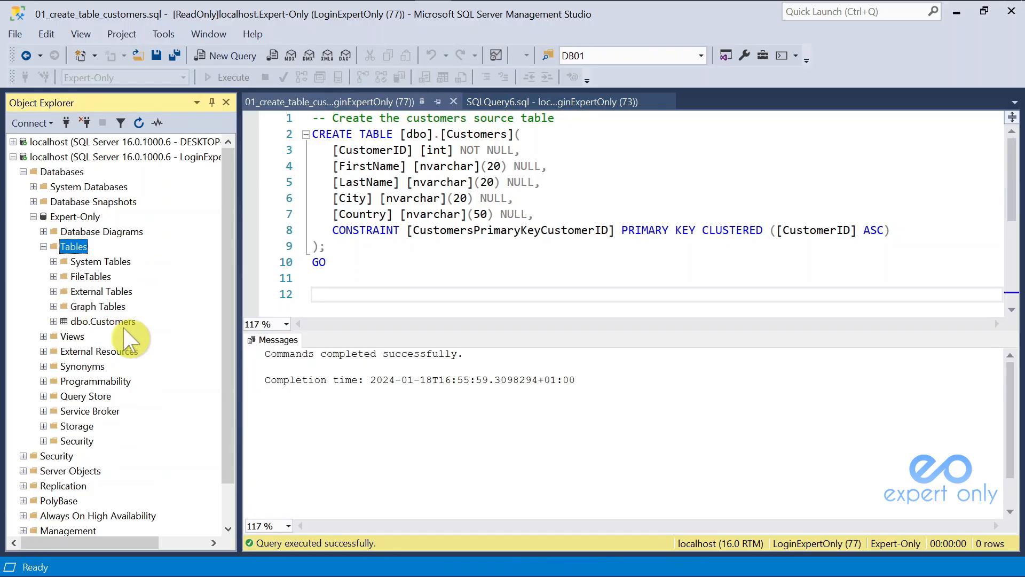
pyautogui.click(118, 324)
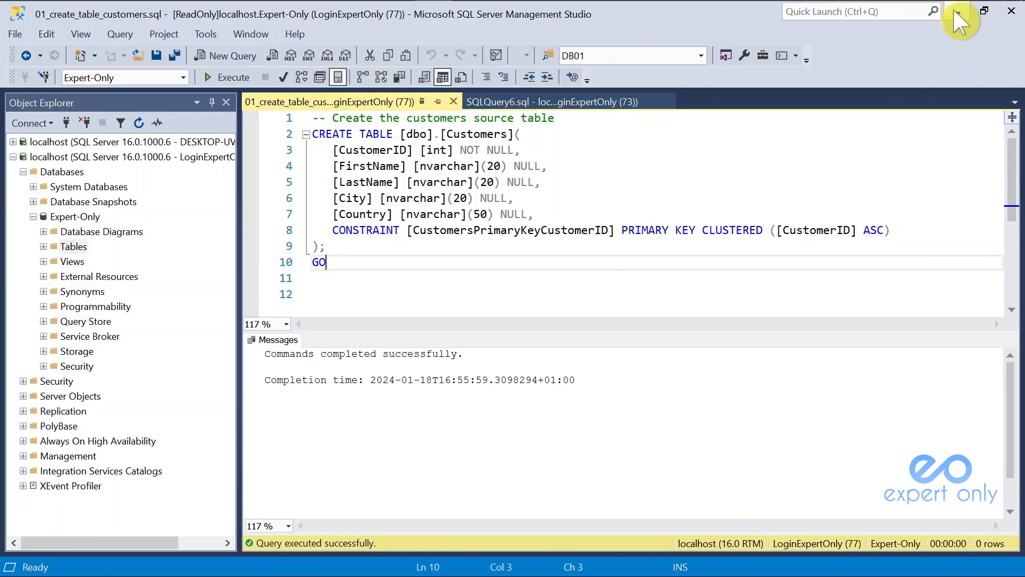
# Step: Minimize the Management Studio and File Explorer windows
pyautogui.click(956, 12)
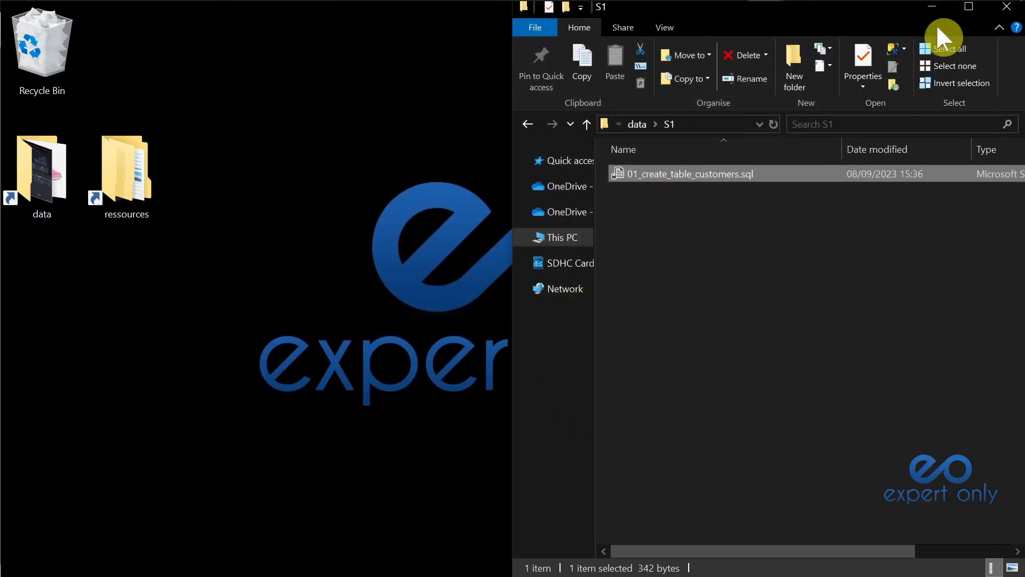
pyautogui.click(932, 7)
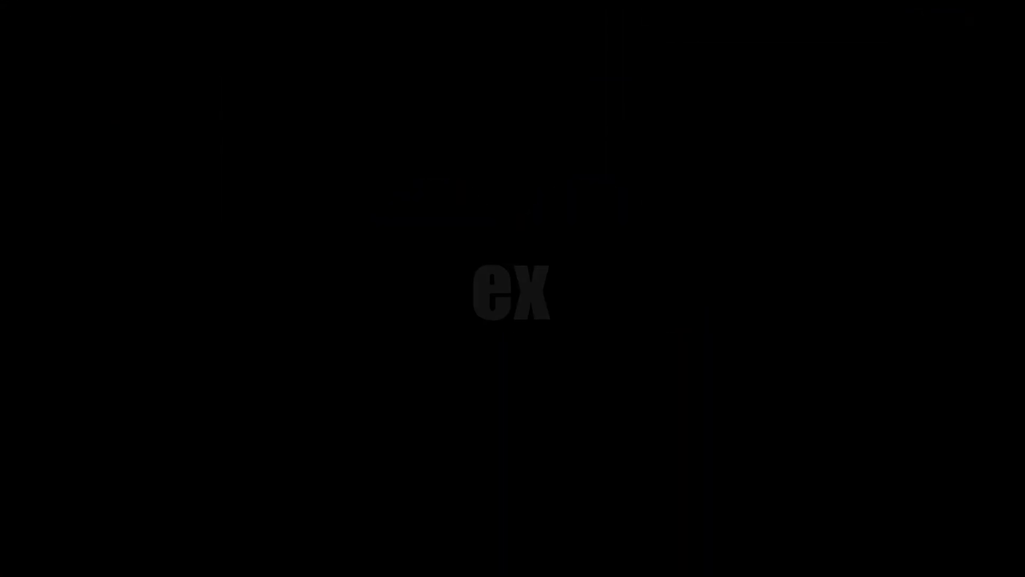